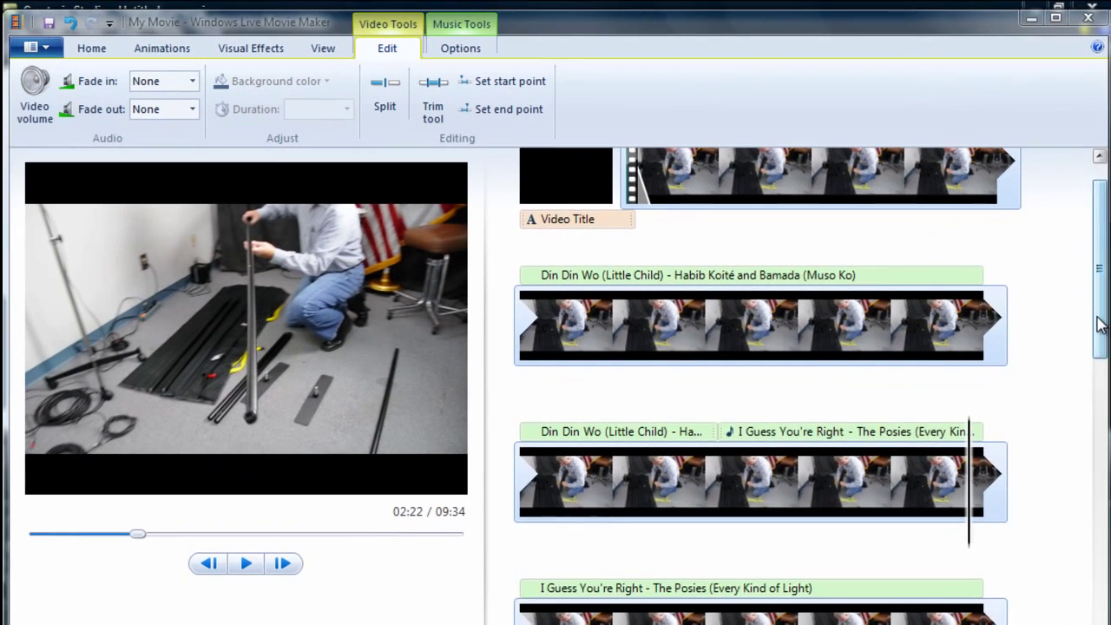
Add the four Video Wall clips, DSC_0209.AVI through DSC_0212.AVI, to the storyboard.
{"action": "scroll", "coordinate": [695, 233], "scroll_direction": "up", "scroll_amount": 1}
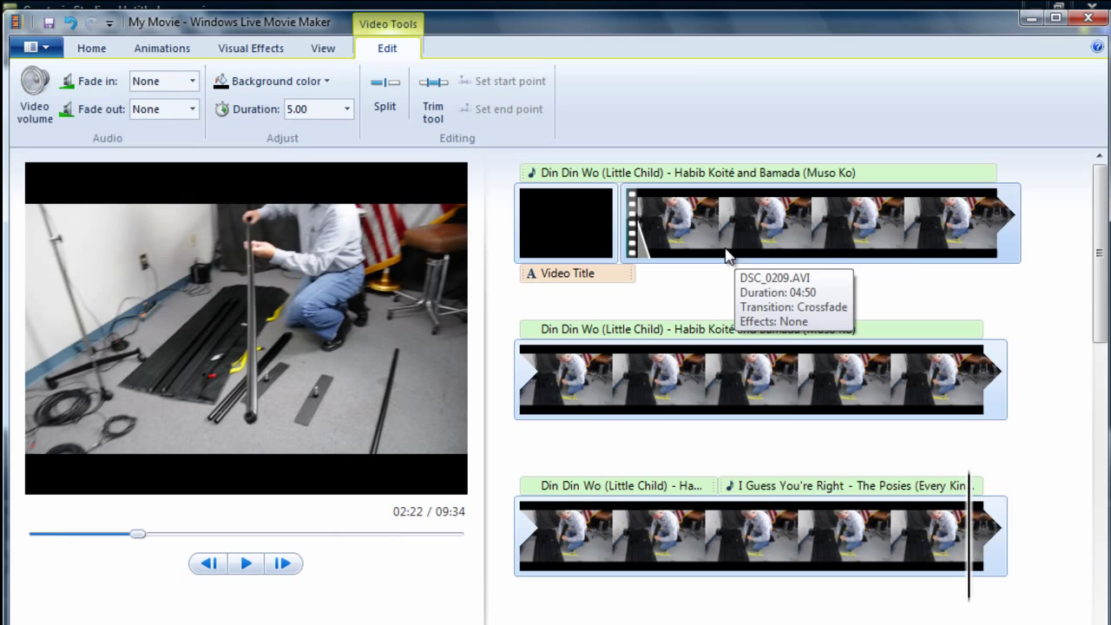
{"action": "left_click", "coordinate": [811, 230]}
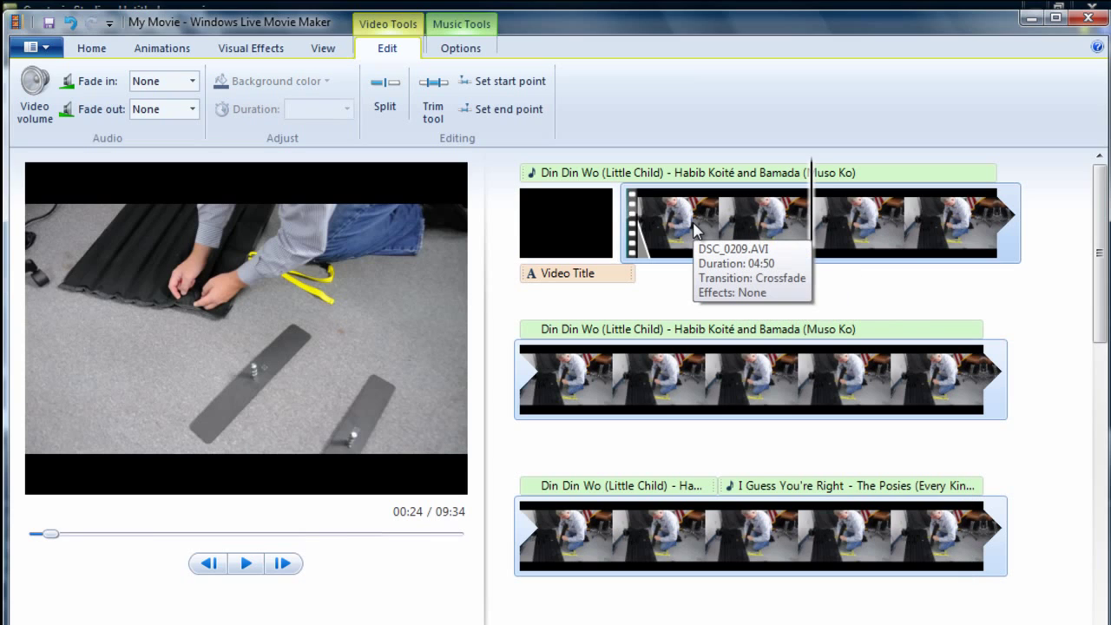
{"action": "key", "text": "Left"}
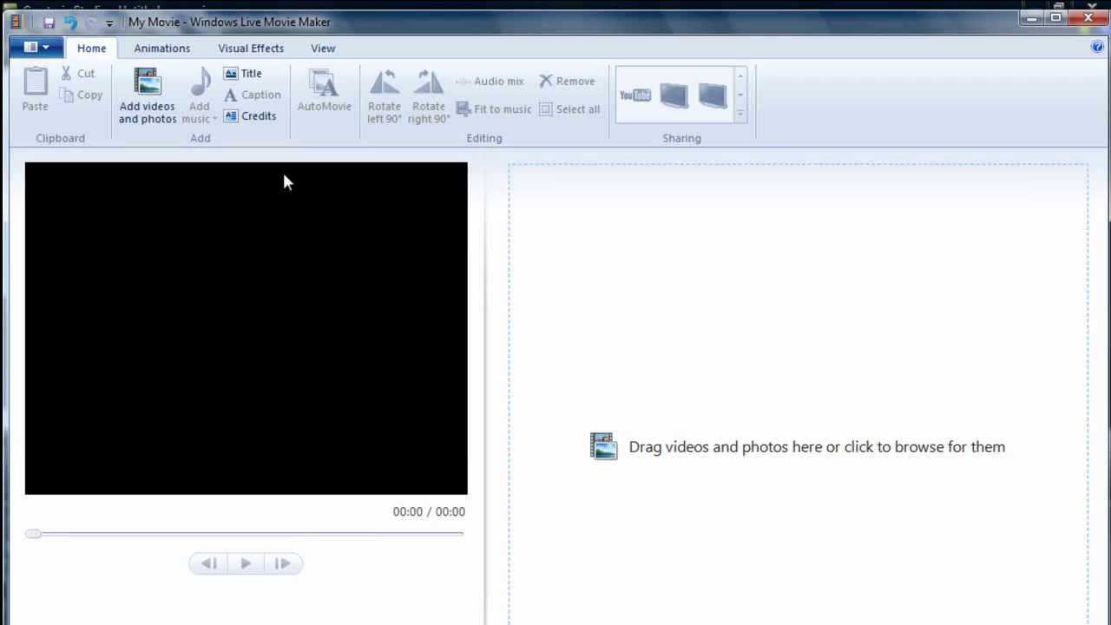
{"action": "left_click", "coordinate": [150, 97]}
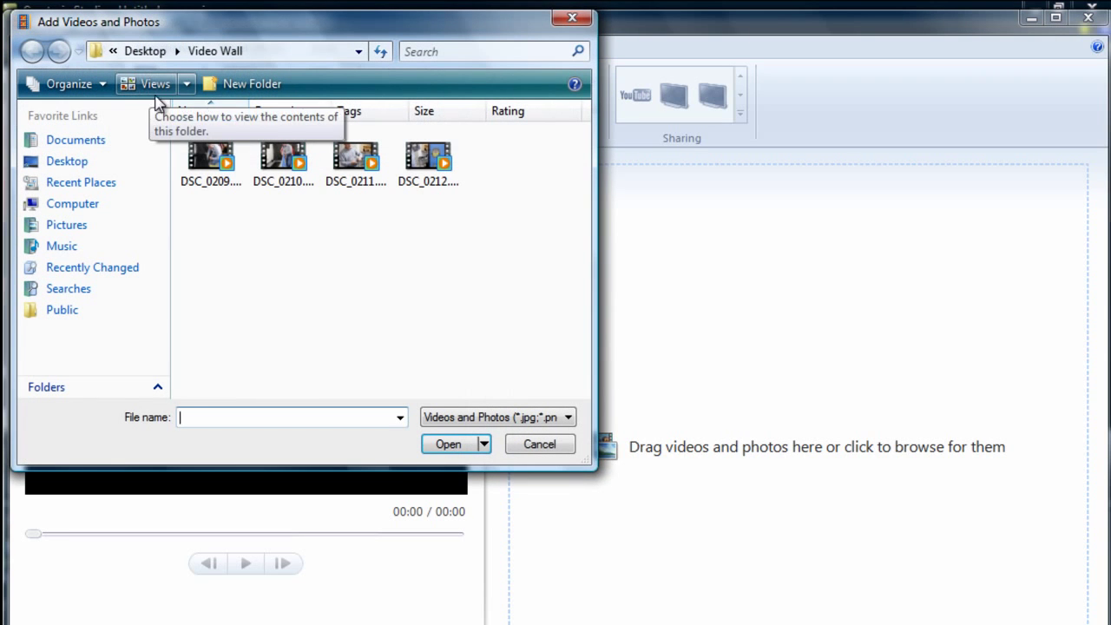
{"action": "left_click_drag", "start_coordinate": [449, 231], "coordinate": [184, 135]}
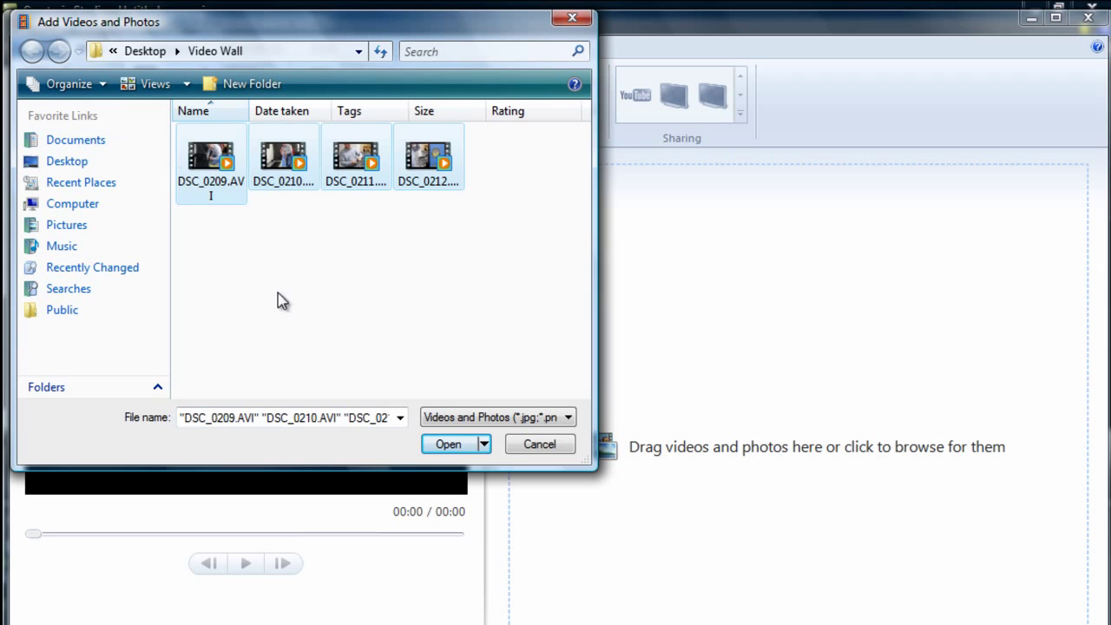
{"action": "left_click", "coordinate": [449, 446]}
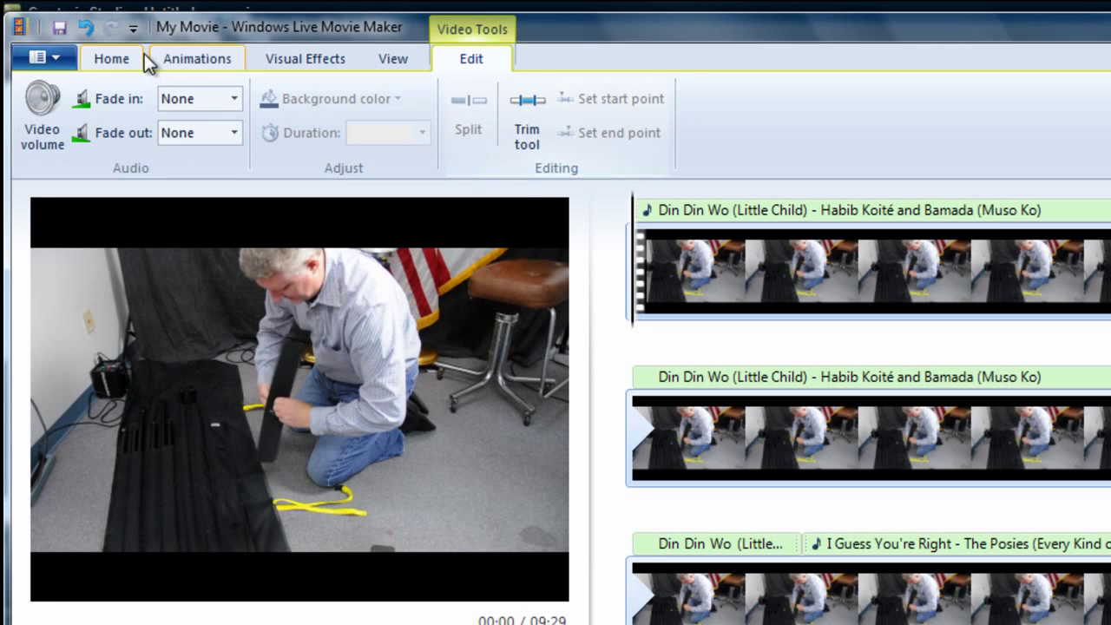
Run AutoMovie for a My Movie title, credits and crossfades, then select the title caption.
{"action": "left_click", "coordinate": [115, 61]}
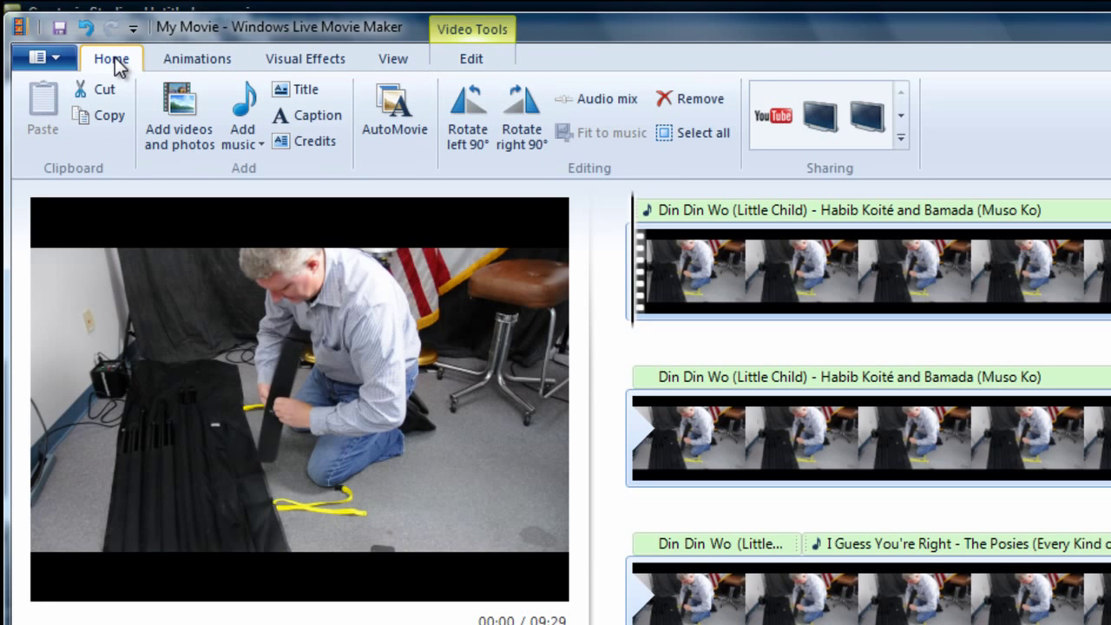
{"action": "left_click", "coordinate": [389, 110]}
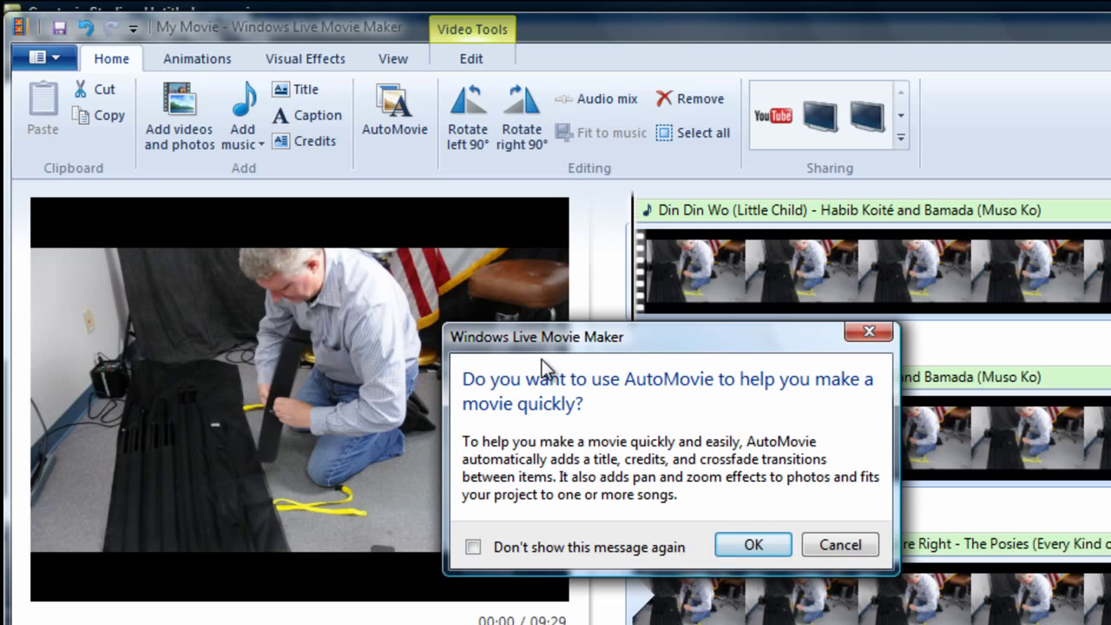
{"action": "left_click", "coordinate": [754, 545]}
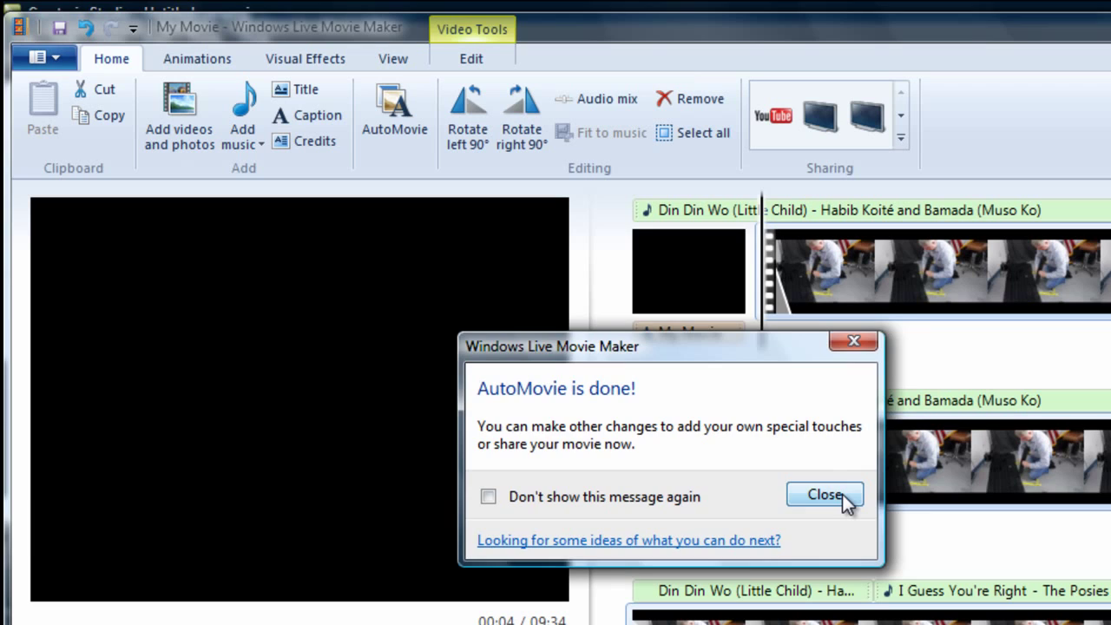
{"action": "left_click", "coordinate": [842, 494]}
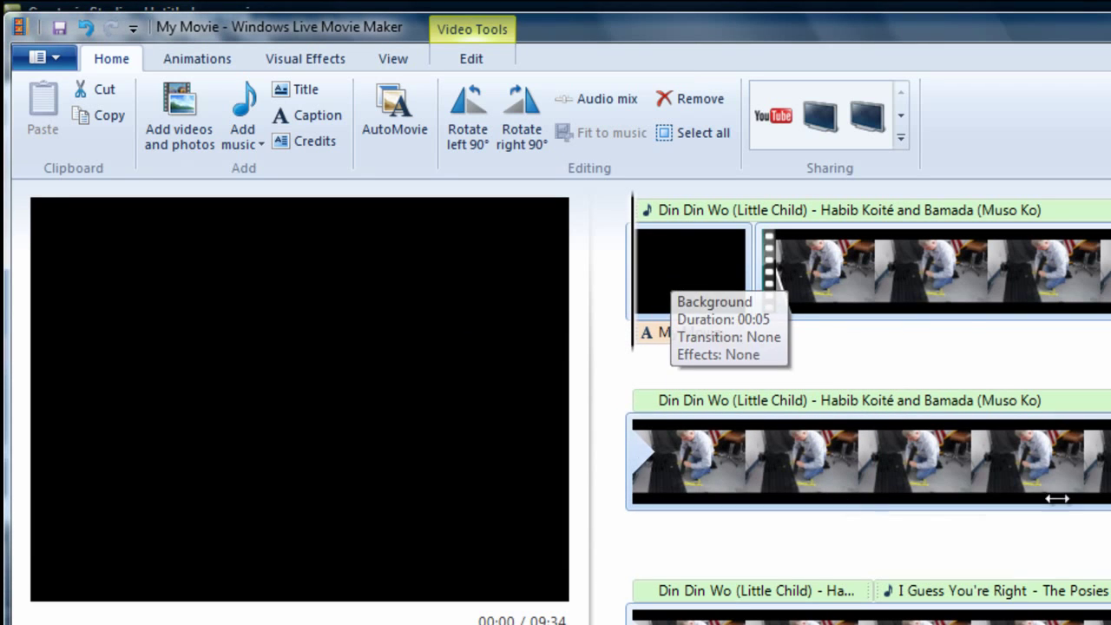
{"action": "scroll", "coordinate": [868, 399], "scroll_direction": "down", "scroll_amount": 10}
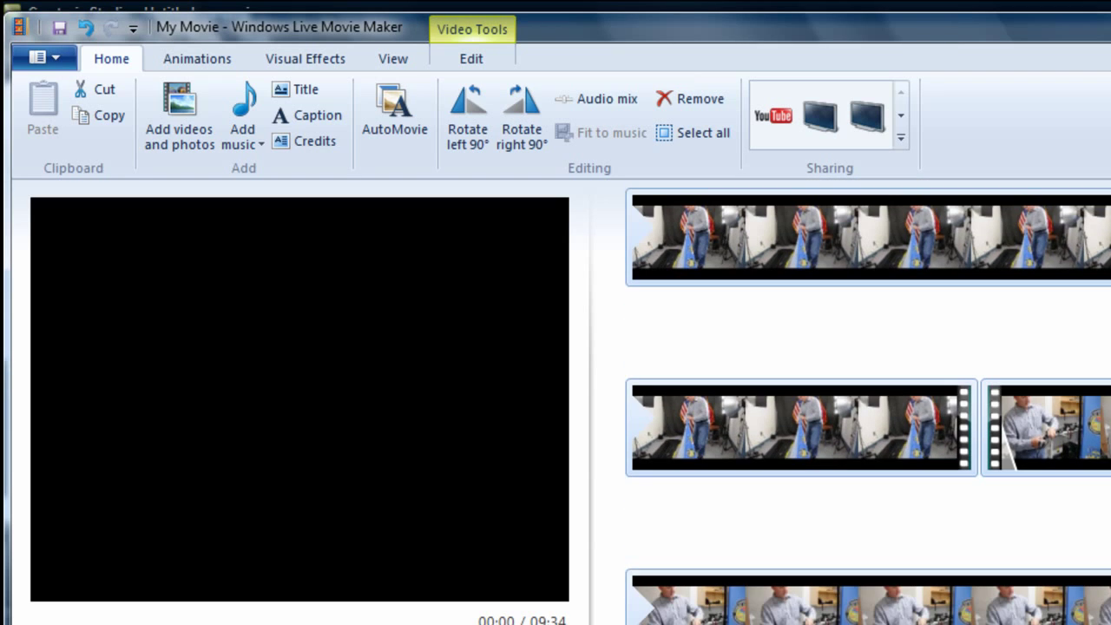
{"action": "scroll", "coordinate": [868, 399], "scroll_direction": "up", "scroll_amount": 10}
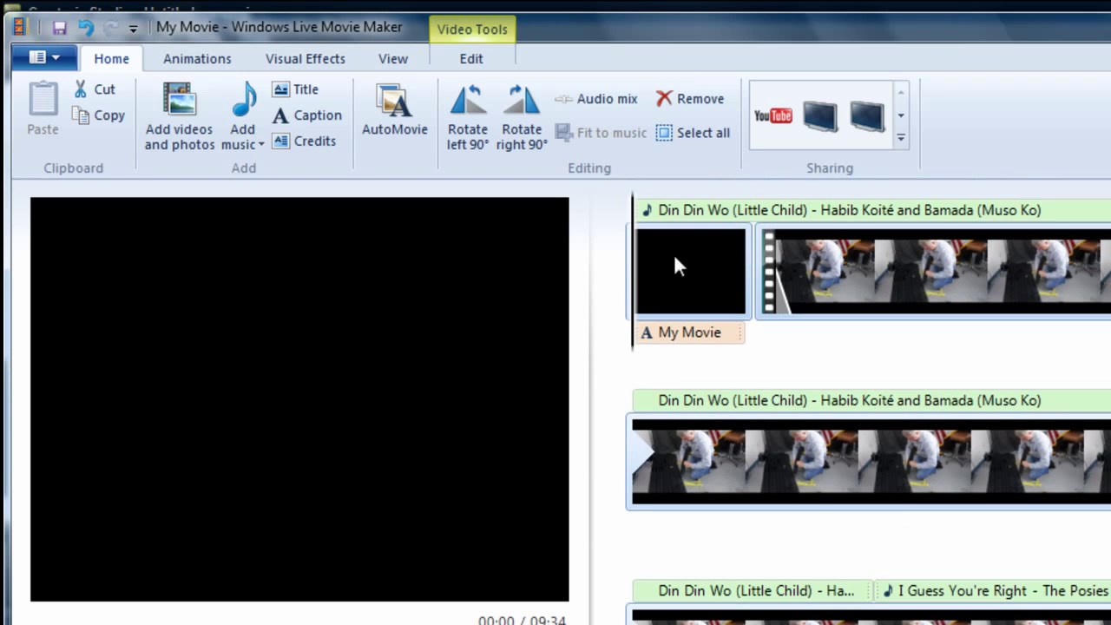
{"action": "left_click", "coordinate": [682, 332]}
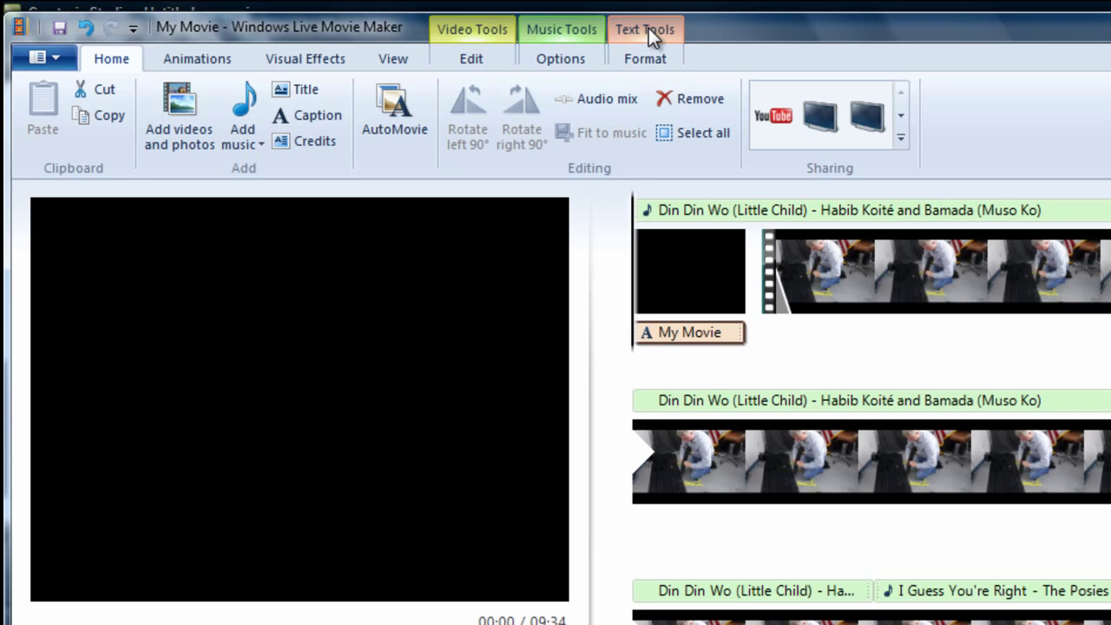
Open the text formatting options for the My Movie title caption.
{"action": "left_click", "coordinate": [646, 58]}
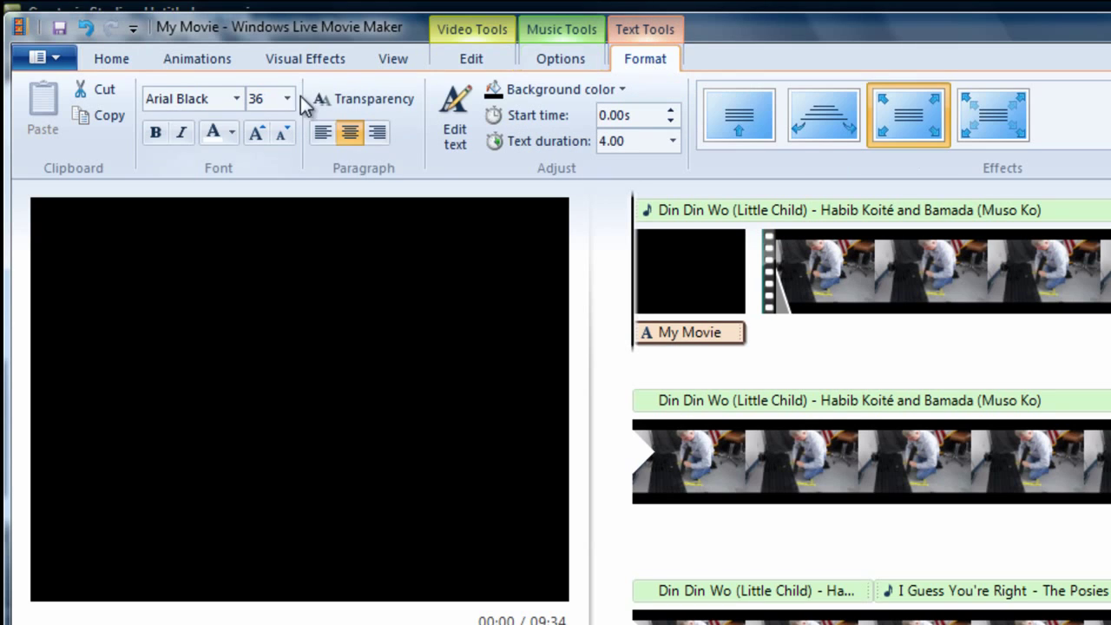
{"action": "left_click", "coordinate": [456, 111]}
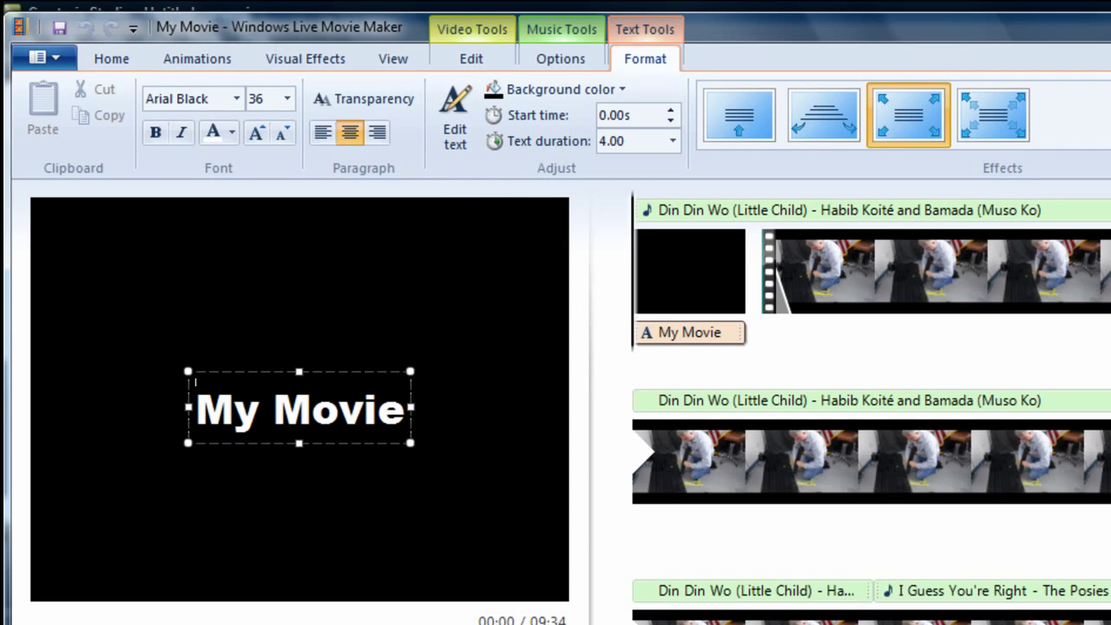
{"action": "scroll", "coordinate": [872, 408], "scroll_direction": "down", "scroll_amount": 5}
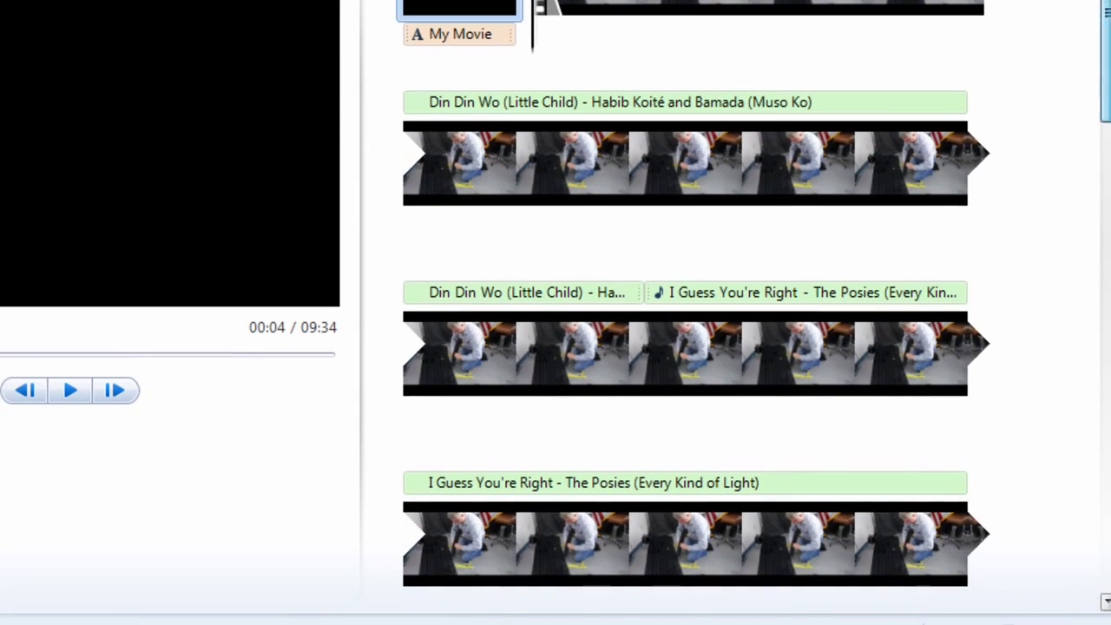
{"action": "scroll", "coordinate": [1016, 500], "scroll_direction": "down", "scroll_amount": 10}
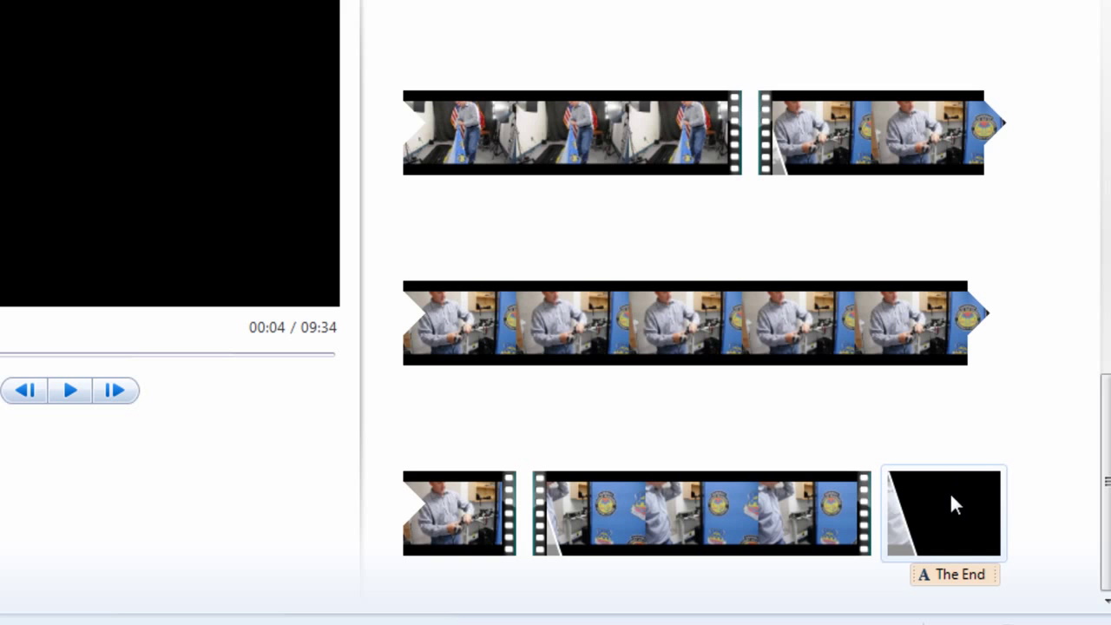
Change The End credits background colour from black to dark red.
{"action": "left_click", "coordinate": [949, 491]}
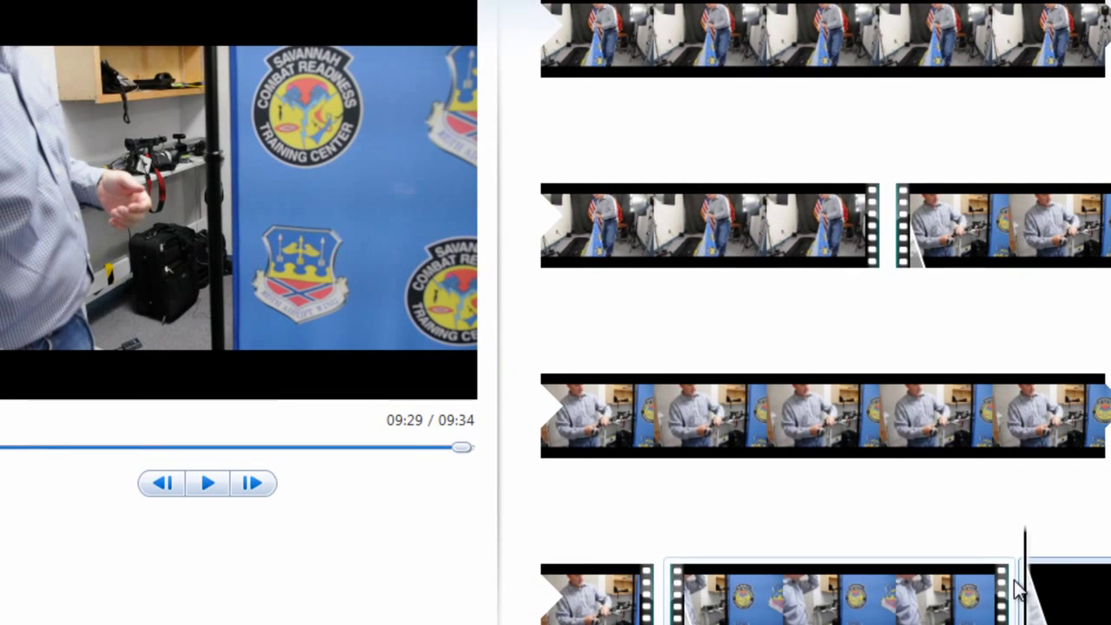
{"action": "left_click_drag", "start_coordinate": [1019, 590], "coordinate": [1079, 600]}
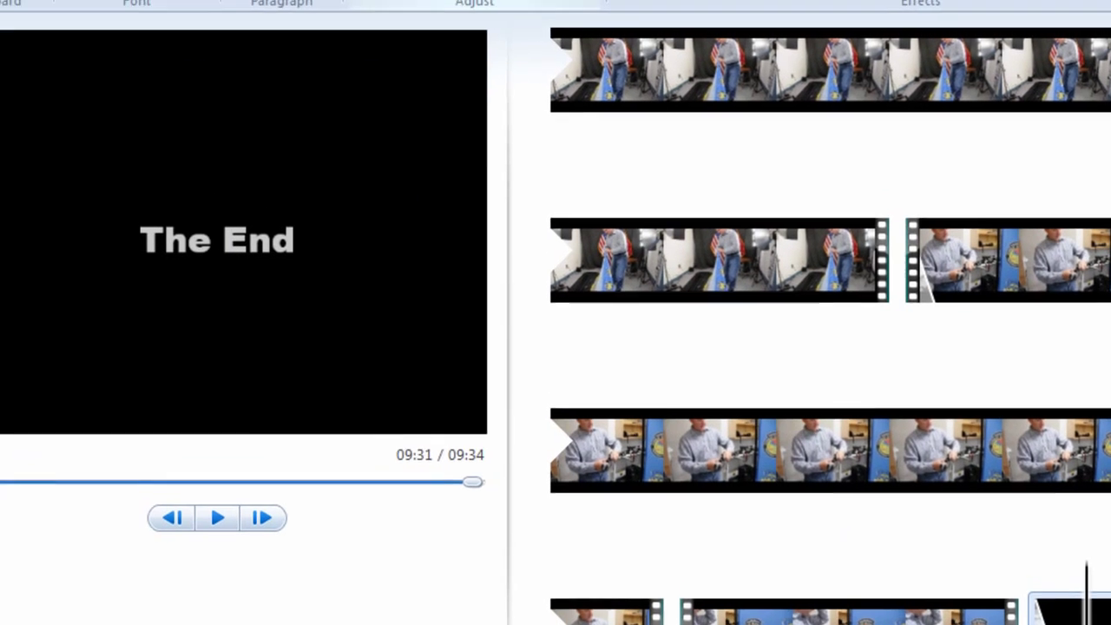
{"action": "left_click", "coordinate": [411, 83]}
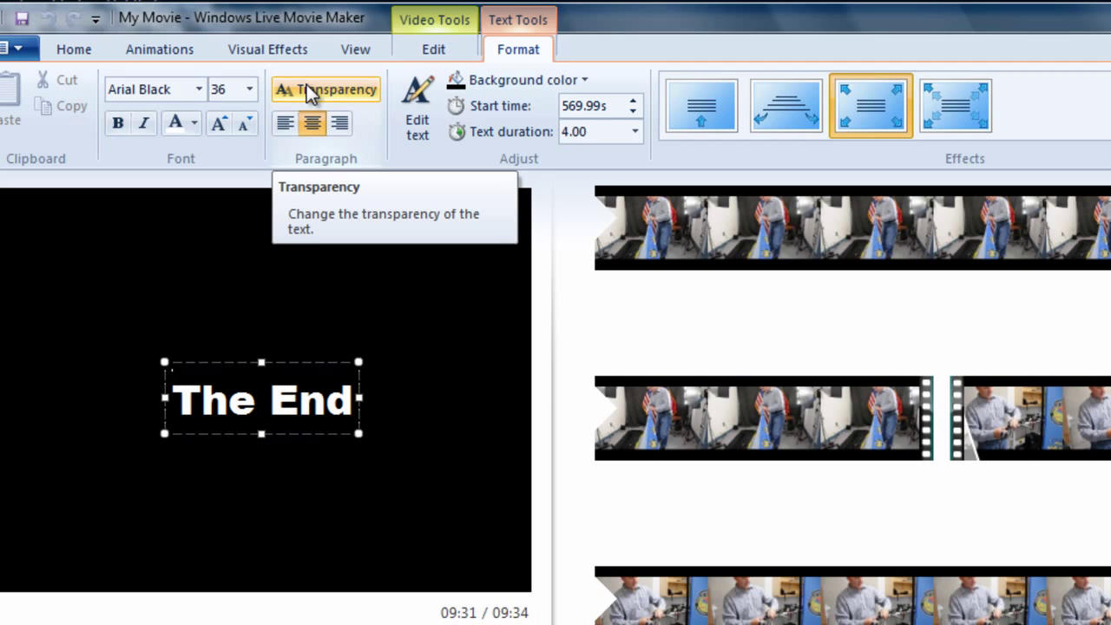
{"action": "left_click", "coordinate": [586, 79]}
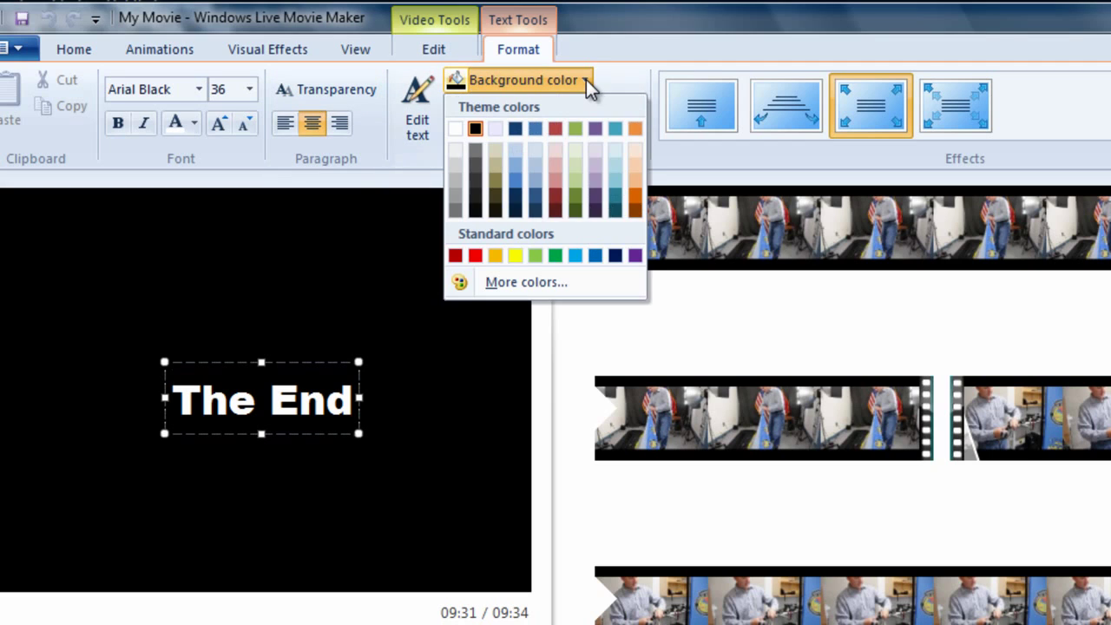
{"action": "left_click", "coordinate": [556, 195]}
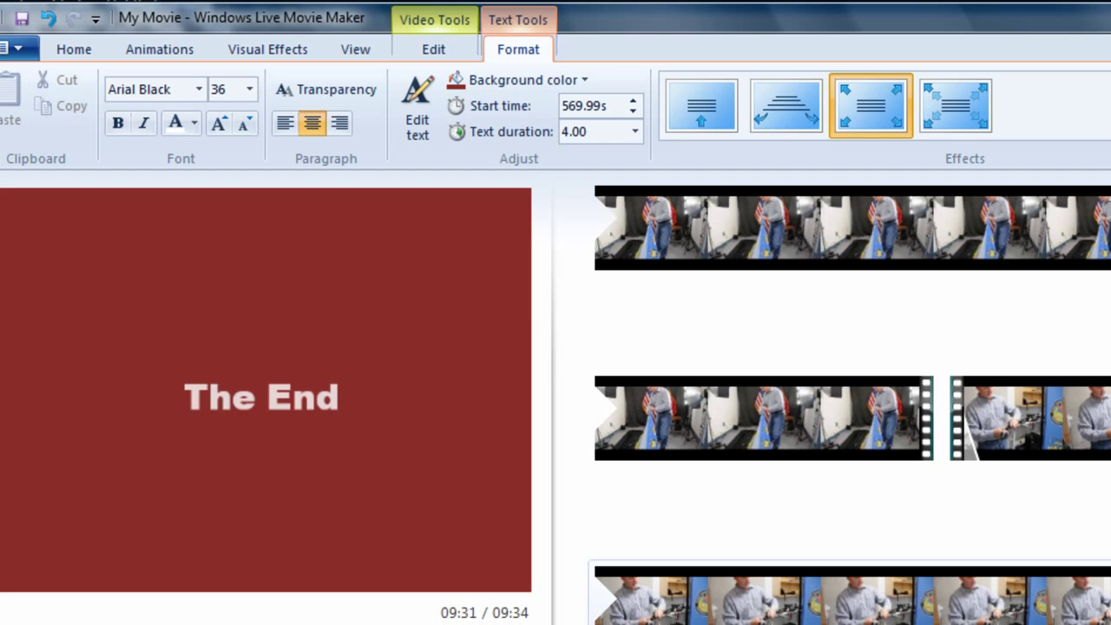
{"action": "scroll", "coordinate": [1065, 196], "scroll_direction": "up", "scroll_amount": 15}
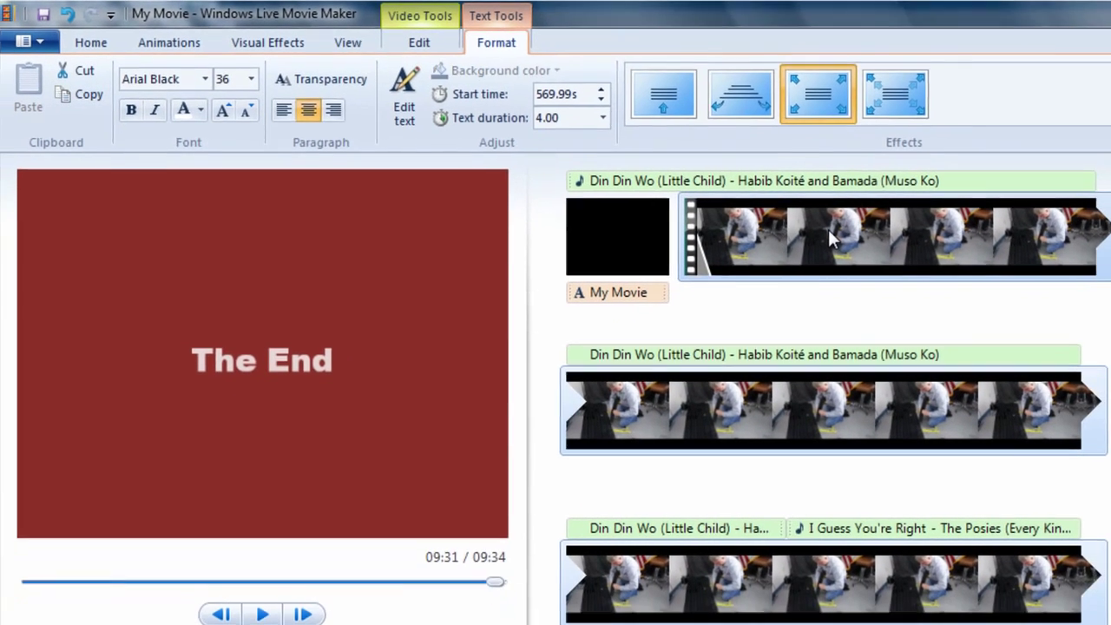
Test trimming the first clip to 42.32–249.76 s, then cancel so it stays untrimmed.
{"action": "left_click", "coordinate": [832, 252]}
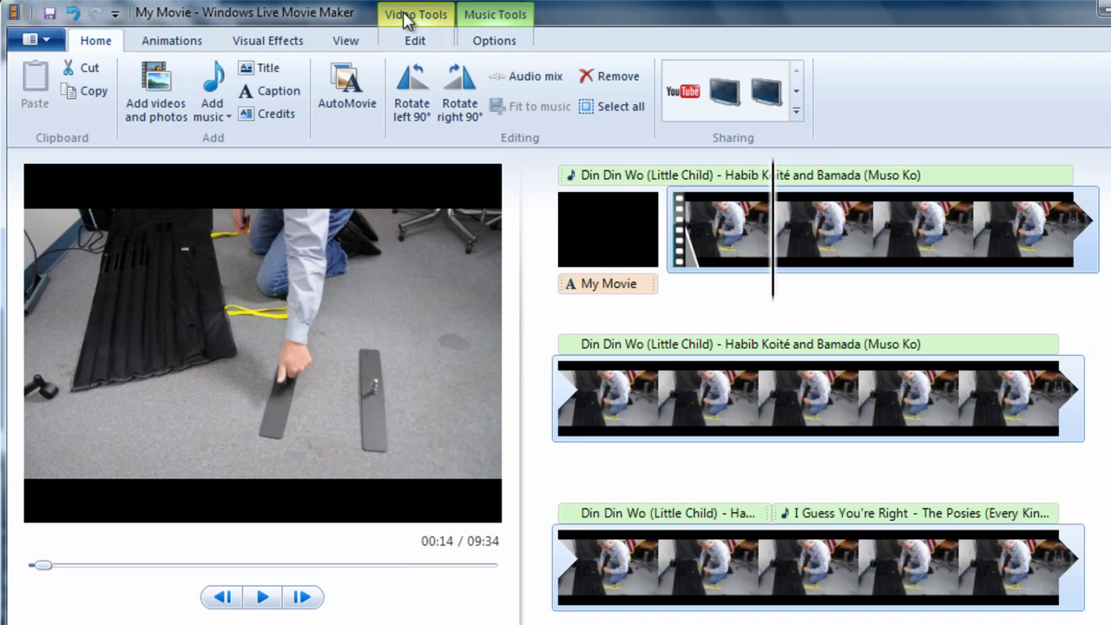
{"action": "left_click", "coordinate": [415, 41]}
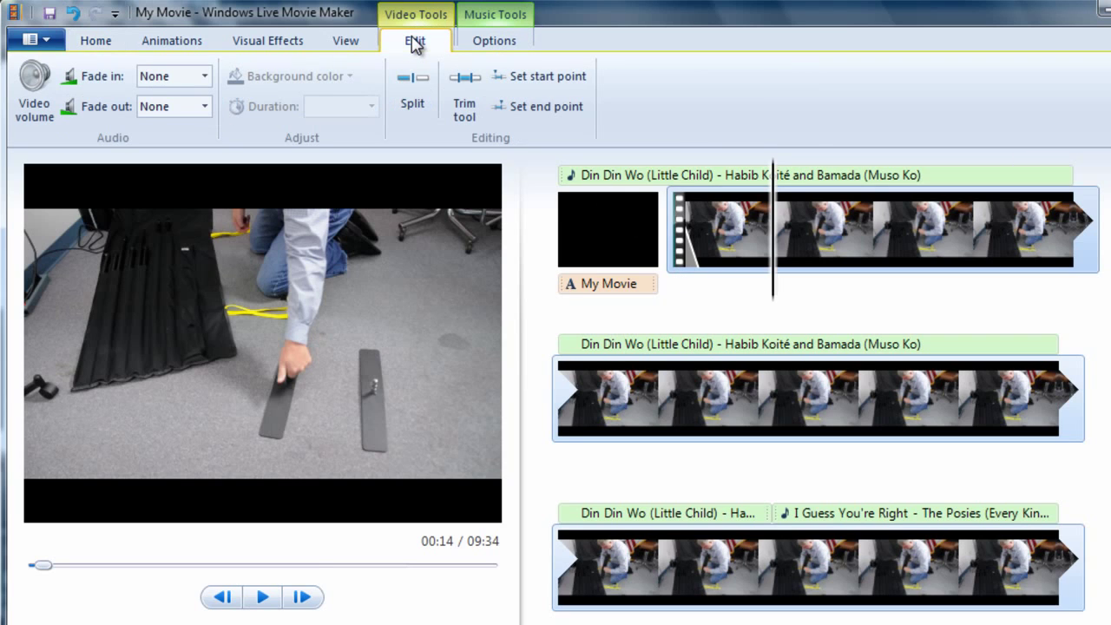
{"action": "left_click", "coordinate": [465, 83]}
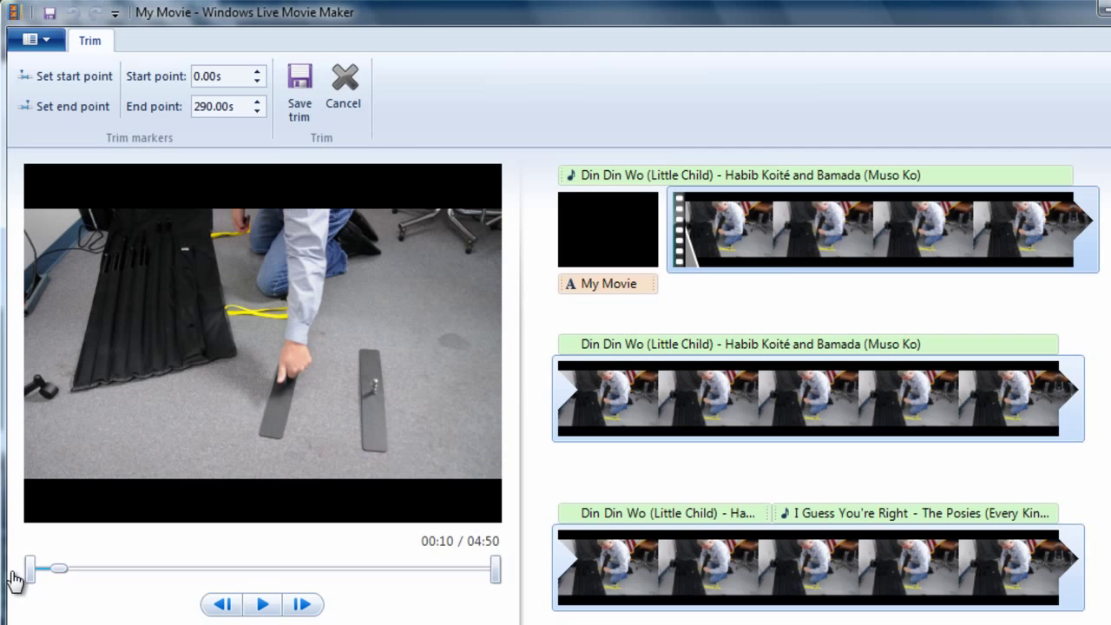
{"action": "left_click_drag", "start_coordinate": [28, 572], "coordinate": [95, 588]}
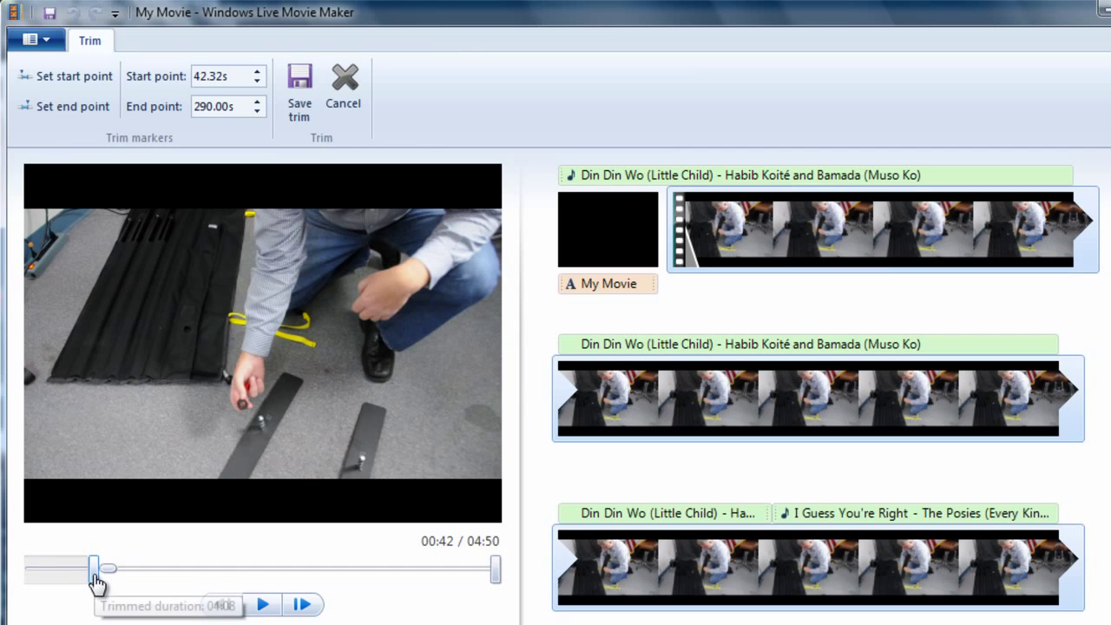
{"action": "left_click_drag", "start_coordinate": [495, 571], "coordinate": [433, 574]}
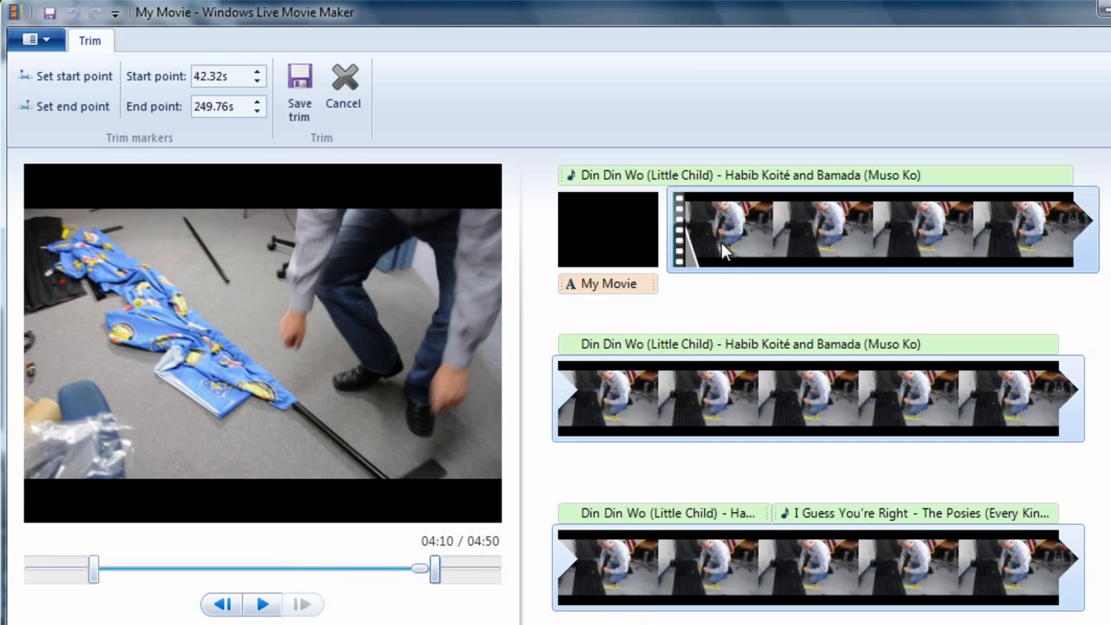
{"action": "left_click", "coordinate": [345, 82]}
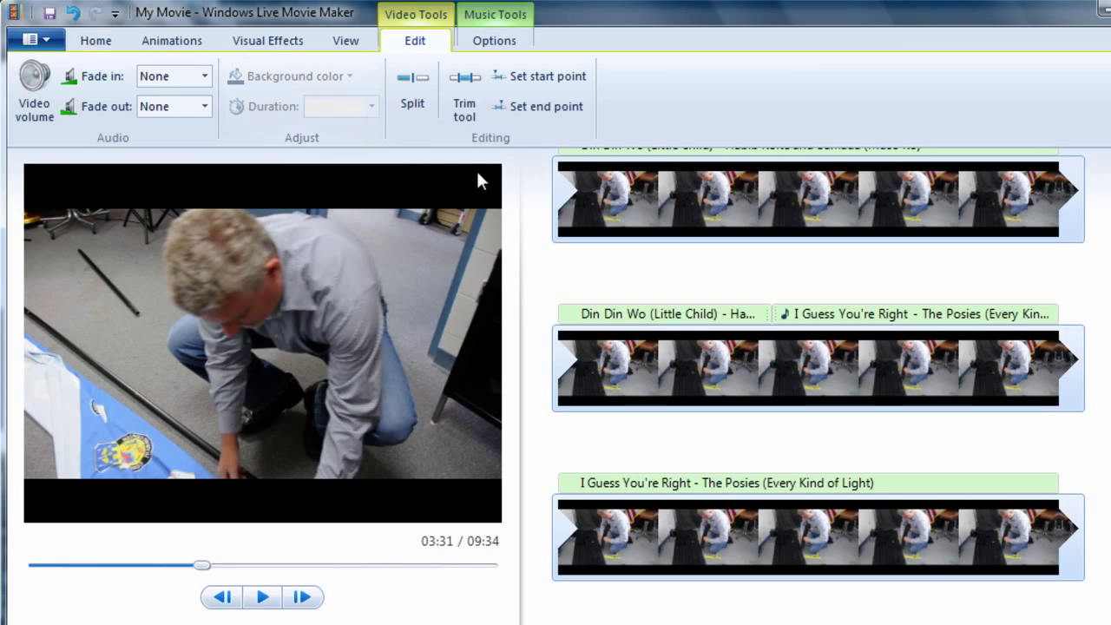
{"action": "left_click_drag", "start_coordinate": [639, 237], "coordinate": [721, 290]}
{"action": "scroll", "coordinate": [760, 208], "scroll_direction": "up", "scroll_amount": 3}
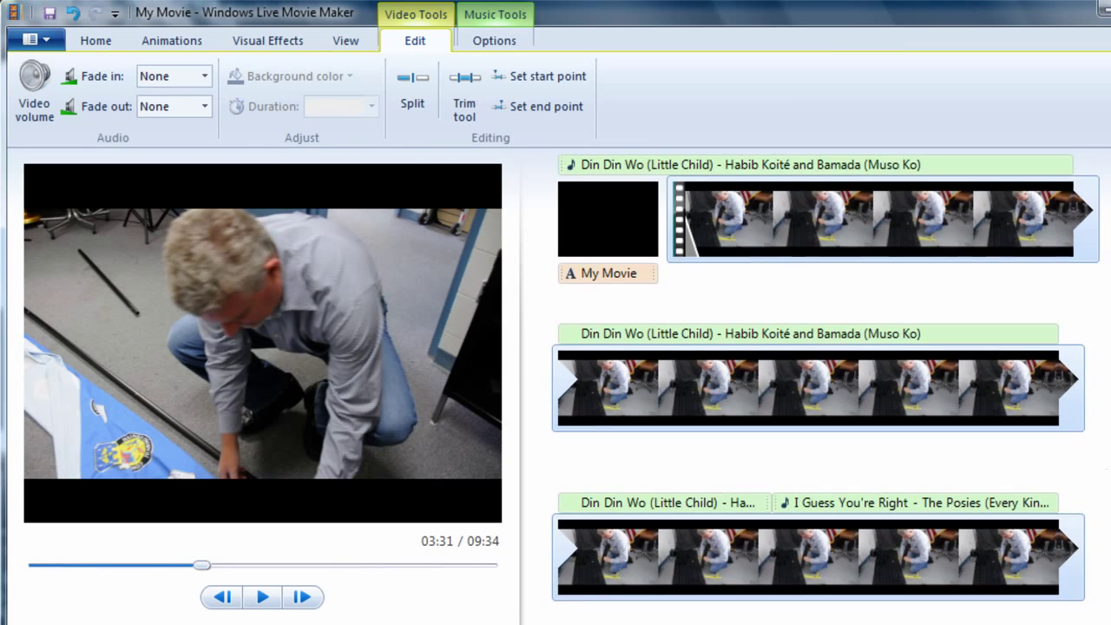
{"action": "left_click", "coordinate": [739, 213]}
{"action": "left_click_drag", "start_coordinate": [679, 221], "coordinate": [821, 231]}
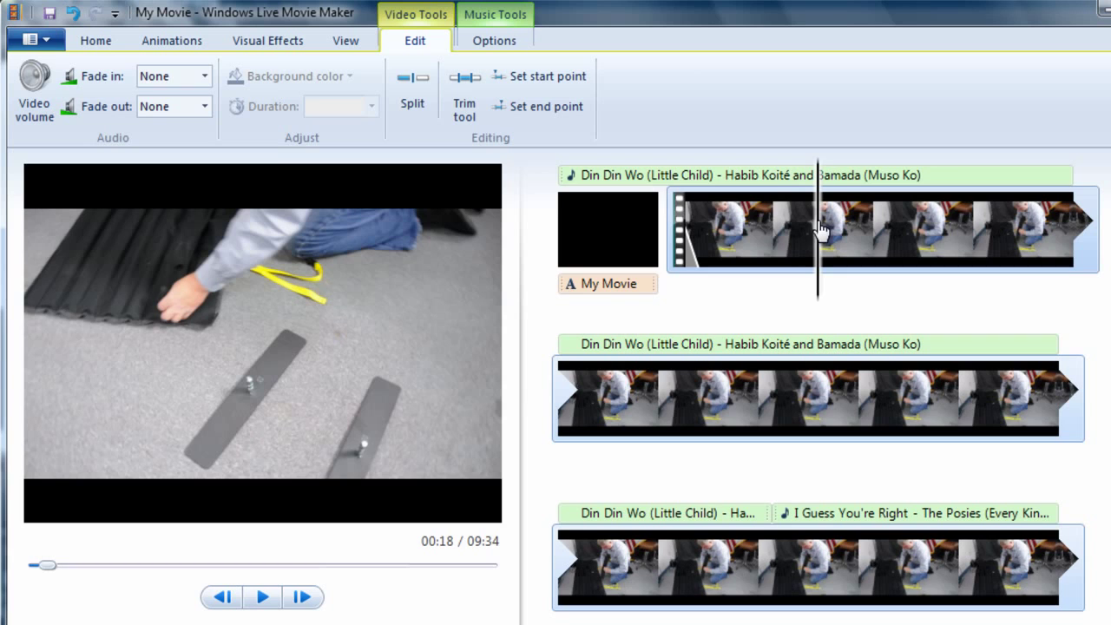
{"action": "left_click", "coordinate": [519, 78]}
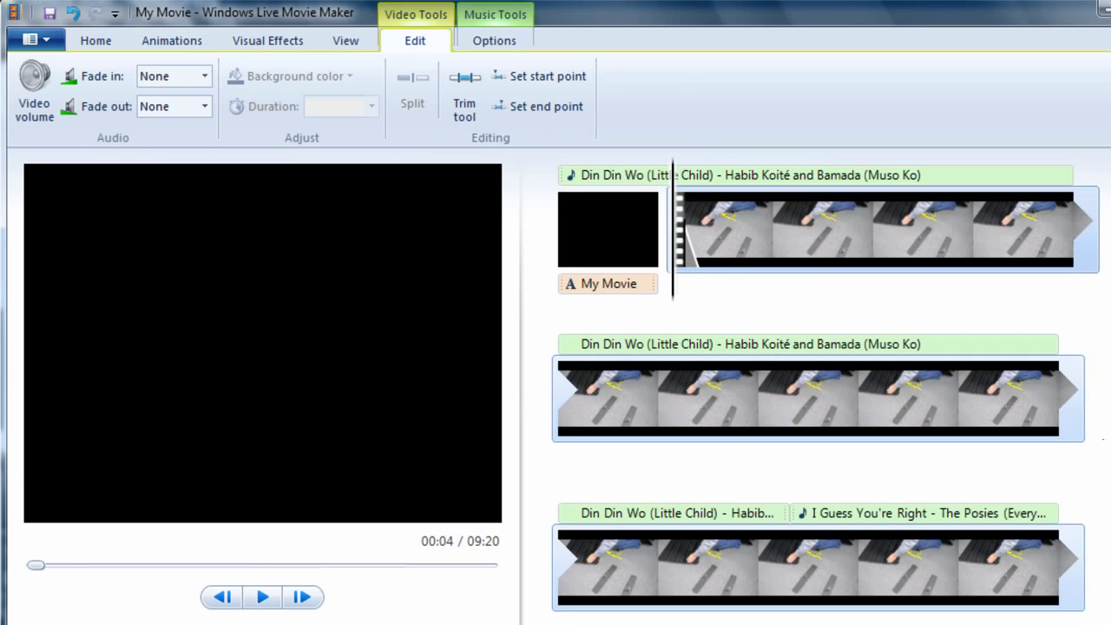
{"action": "scroll", "coordinate": [817, 390], "scroll_direction": "down", "scroll_amount": 5}
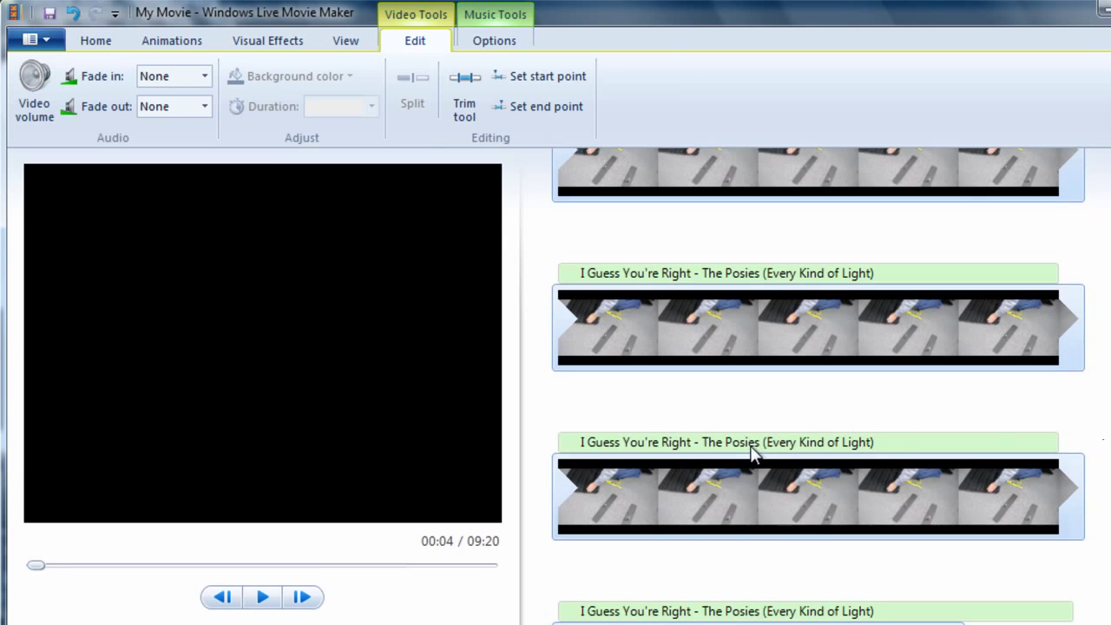
{"action": "left_click", "coordinate": [755, 455]}
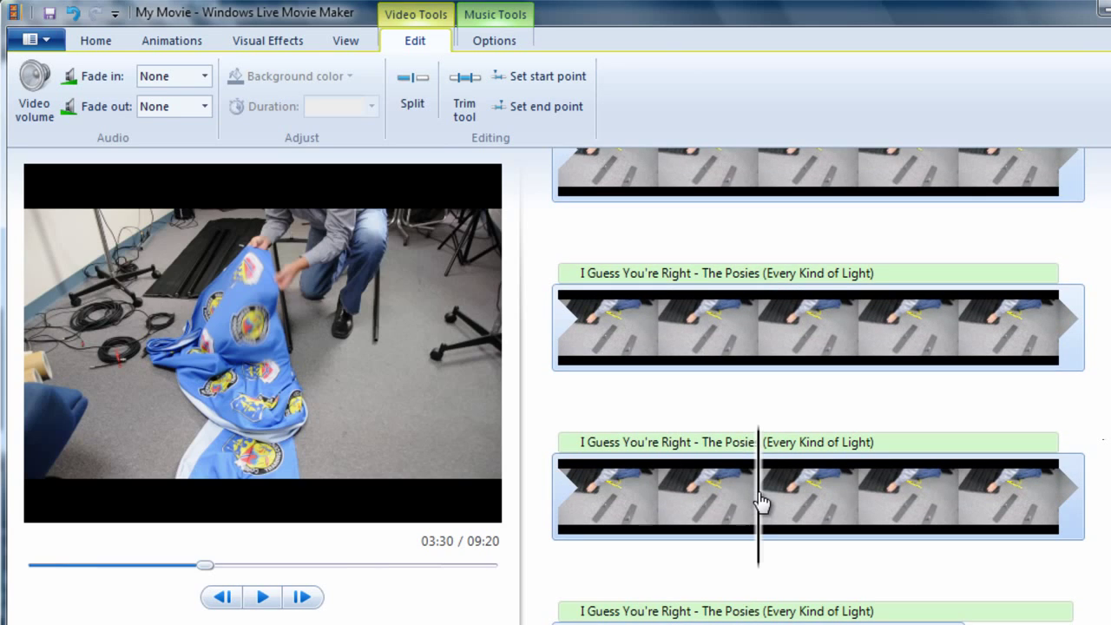
{"action": "left_click", "coordinate": [538, 111]}
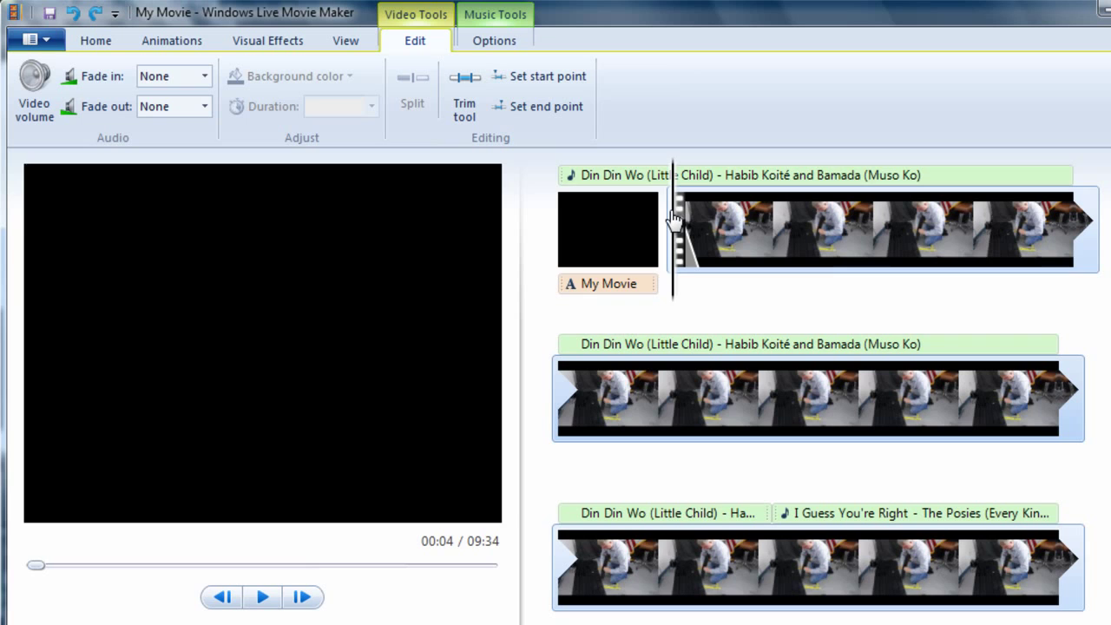
{"action": "left_click_drag", "start_coordinate": [675, 219], "coordinate": [925, 236]}
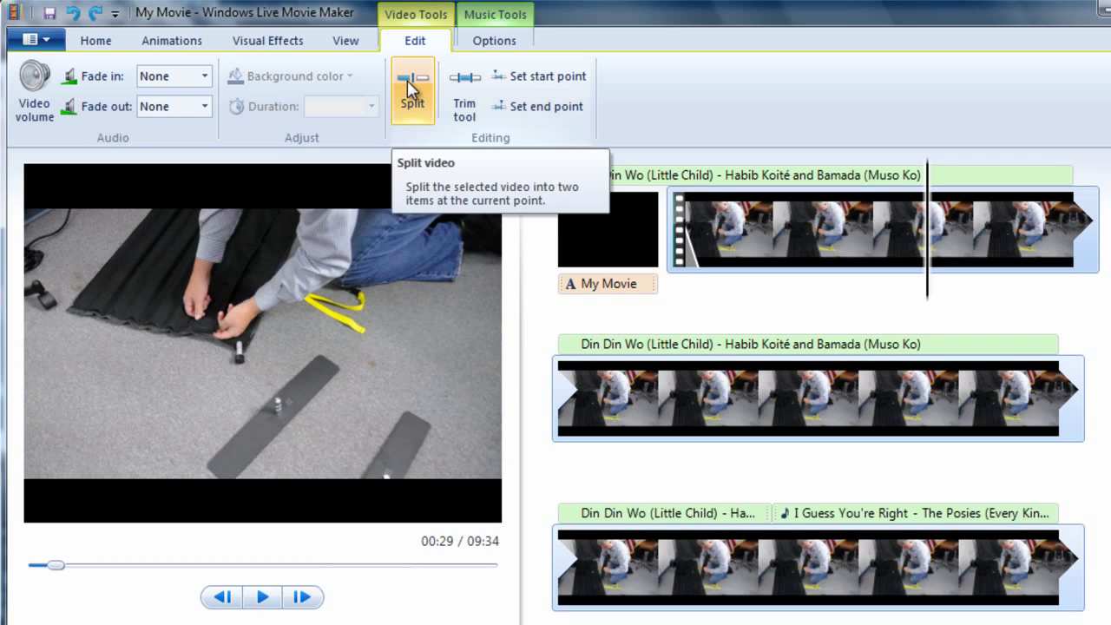
Split the first clip at 00:29 and select its first half.
{"action": "right_click", "coordinate": [924, 213]}
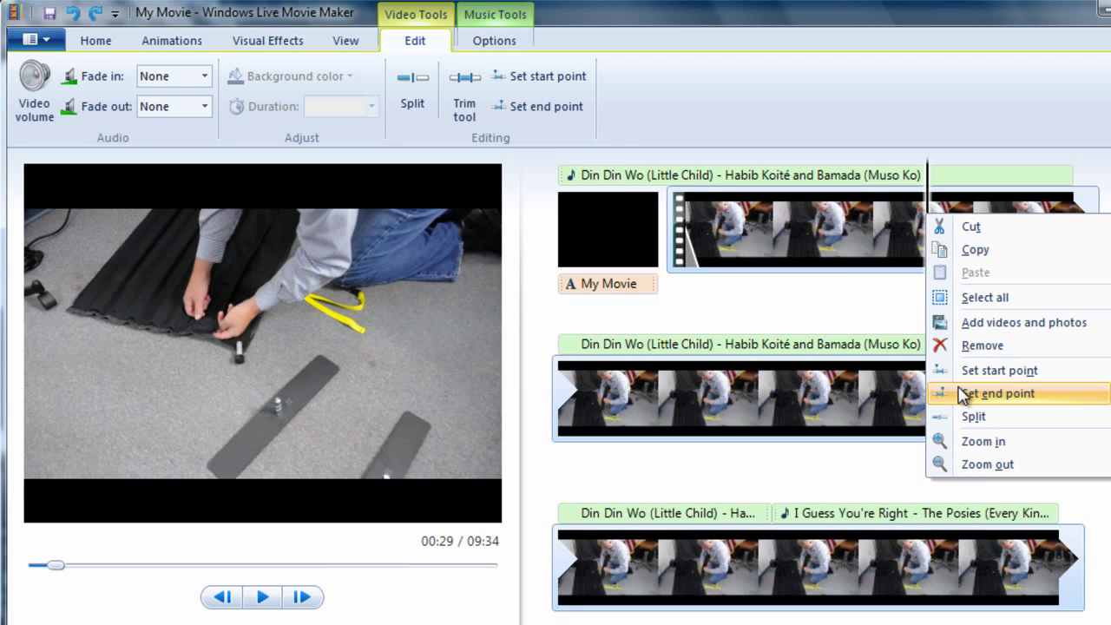
{"action": "left_click", "coordinate": [963, 416]}
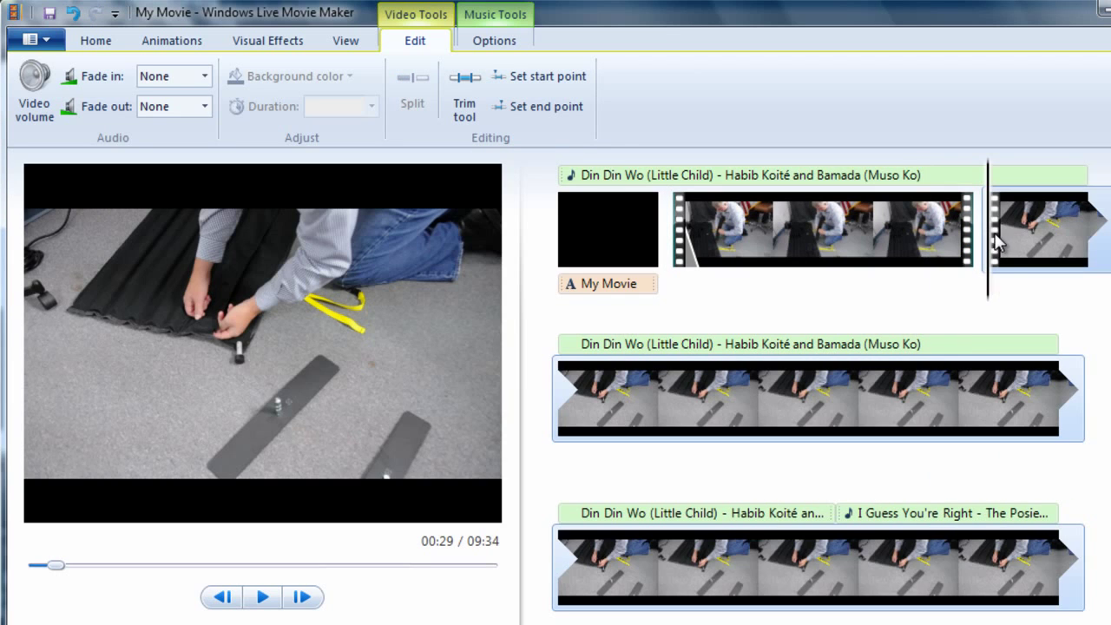
{"action": "left_click", "coordinate": [810, 213]}
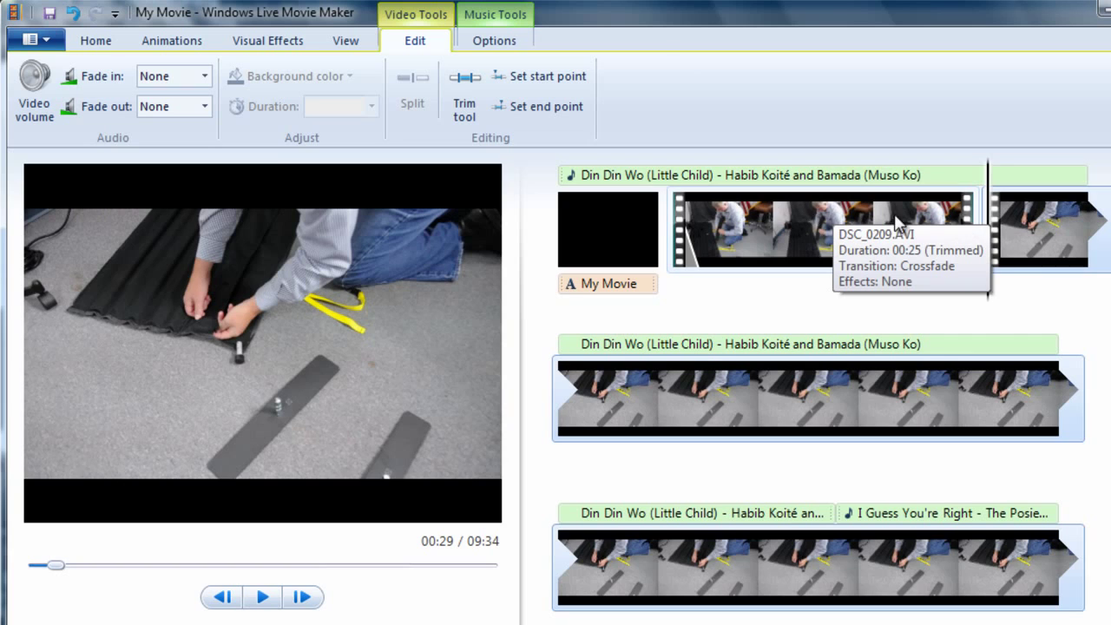
{"action": "left_click", "coordinate": [770, 217]}
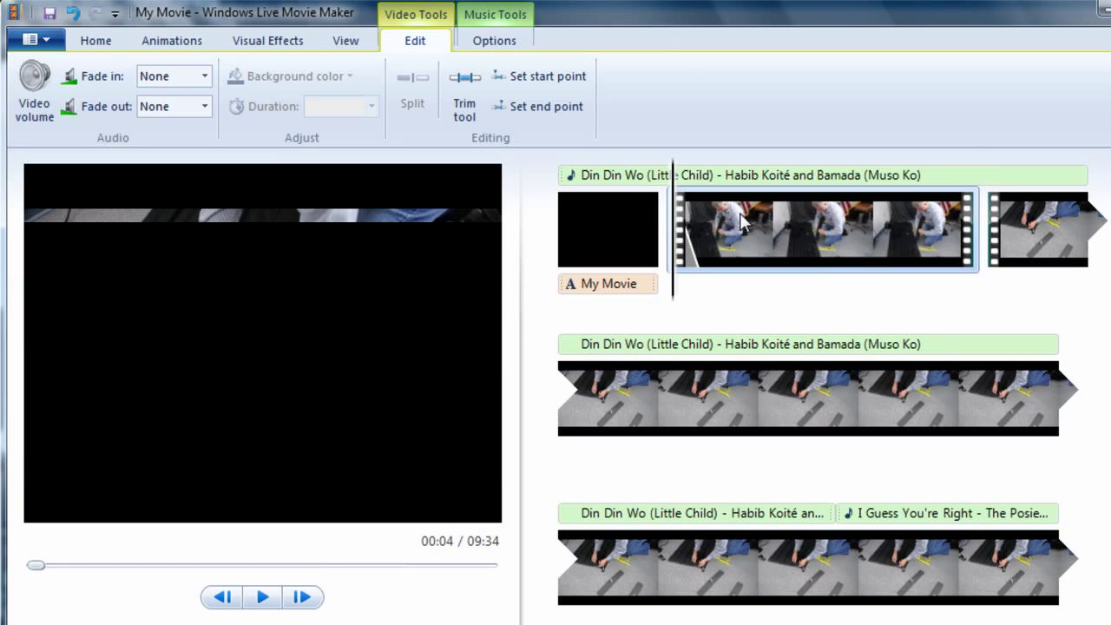
Delete the opening piece of the video and split the clip at 00:31.
{"action": "key", "text": "Delete"}
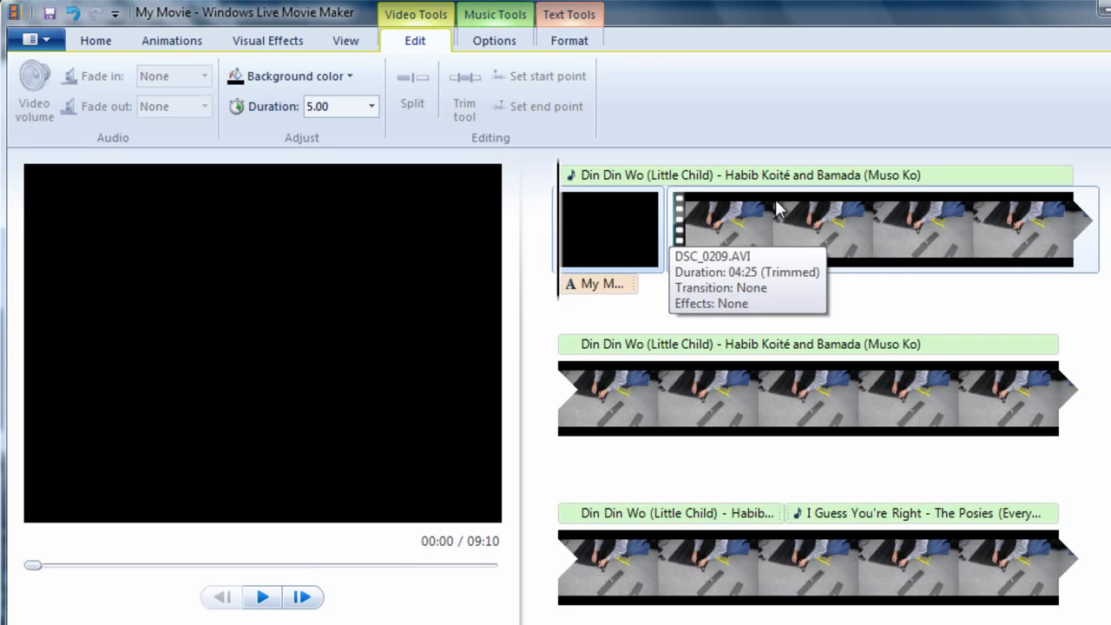
{"action": "left_click_drag", "start_coordinate": [578, 191], "coordinate": [948, 219]}
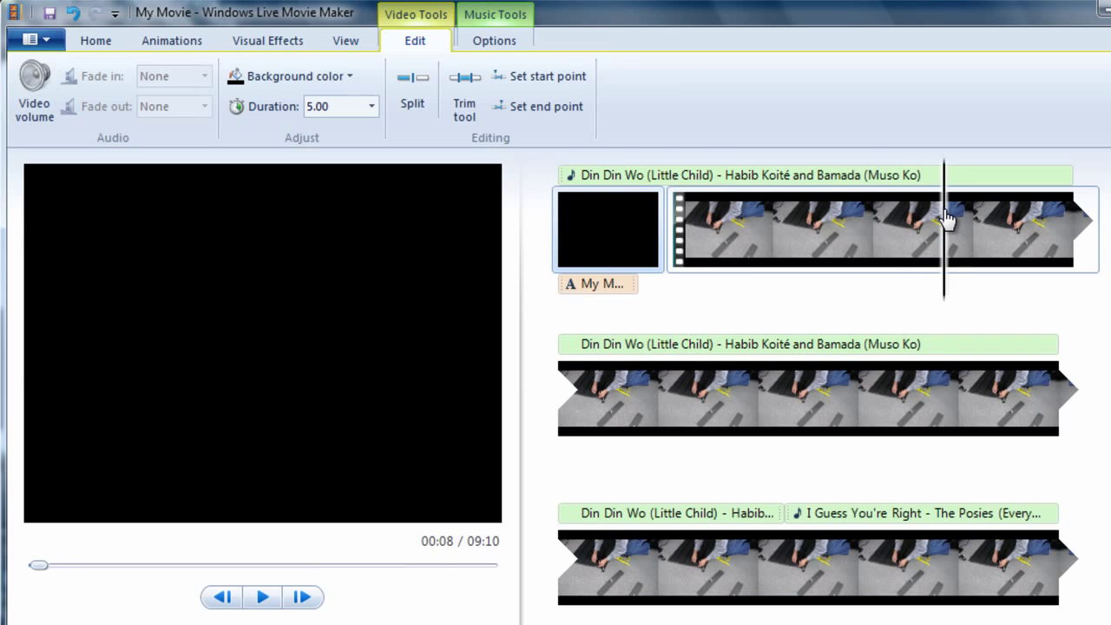
{"action": "left_click", "coordinate": [944, 215]}
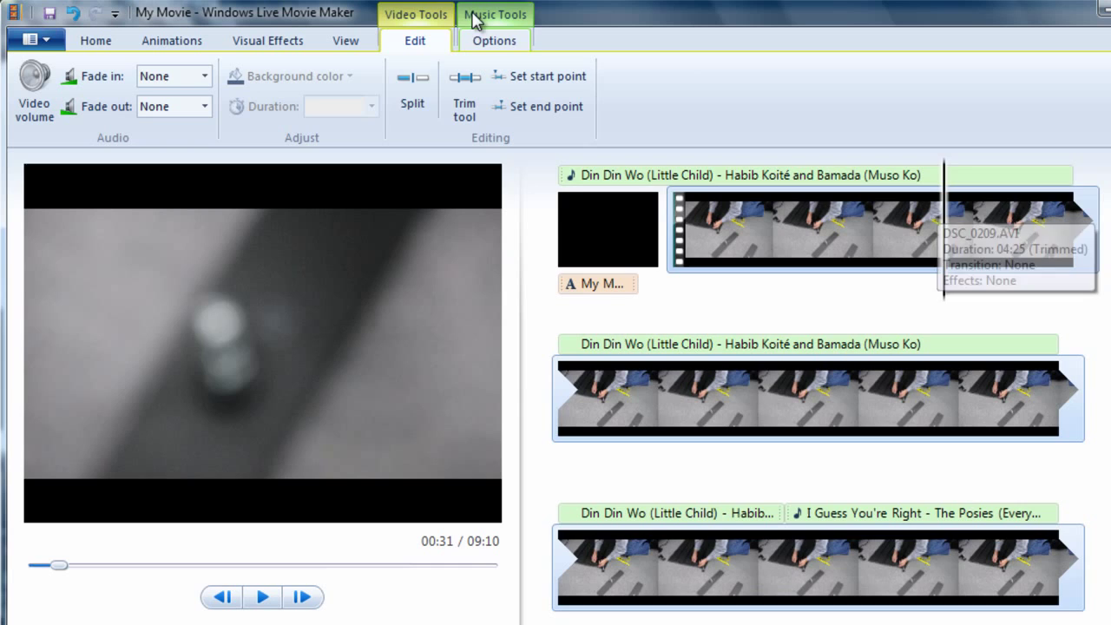
{"action": "left_click", "coordinate": [408, 89]}
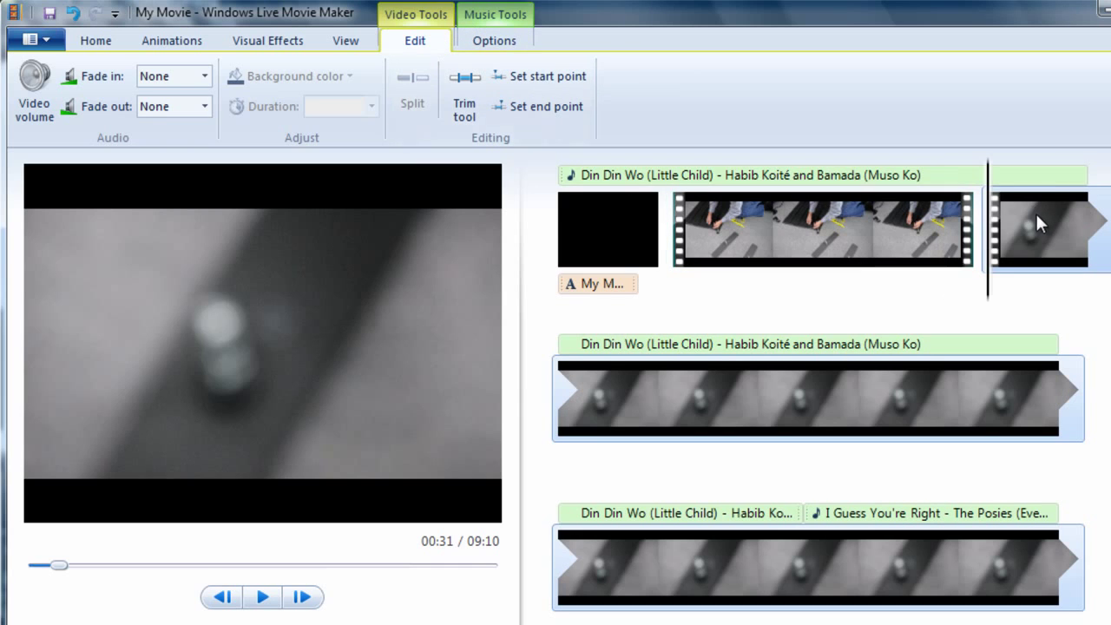
Split again at 00:39 and delete the blurry close-up between the two cuts.
{"action": "left_click_drag", "start_coordinate": [990, 183], "coordinate": [1064, 192]}
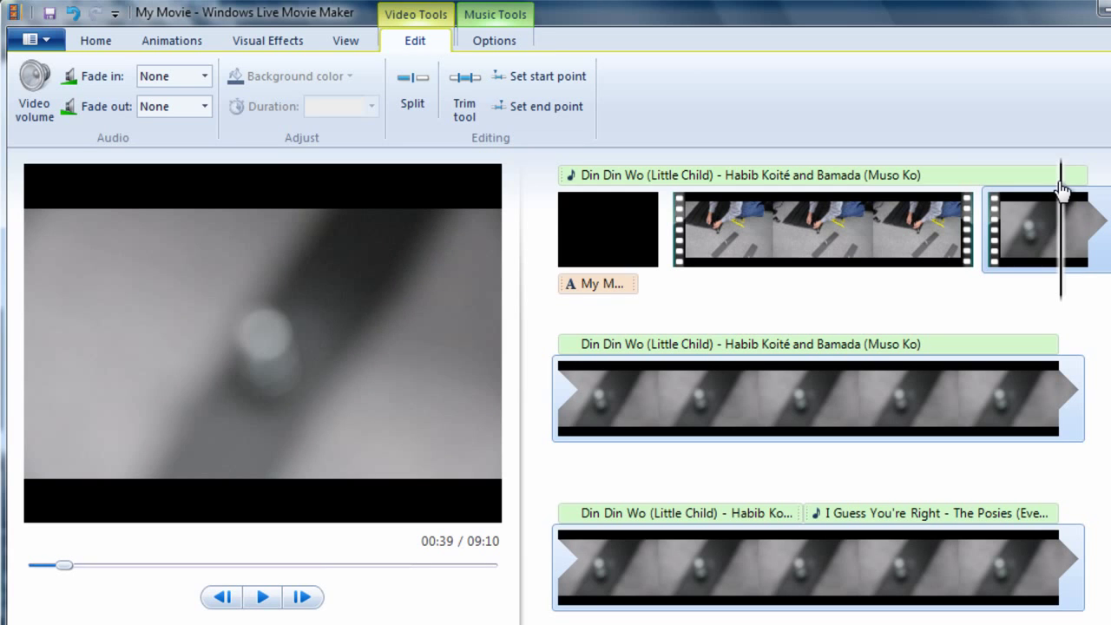
{"action": "left_click", "coordinate": [412, 84]}
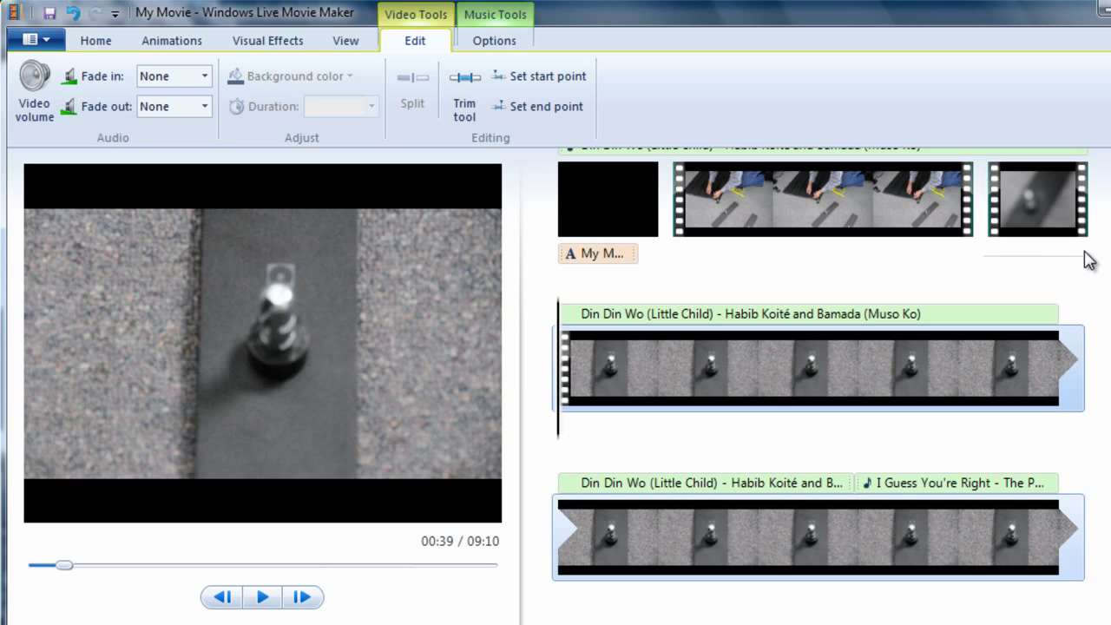
{"action": "left_click", "coordinate": [1033, 195]}
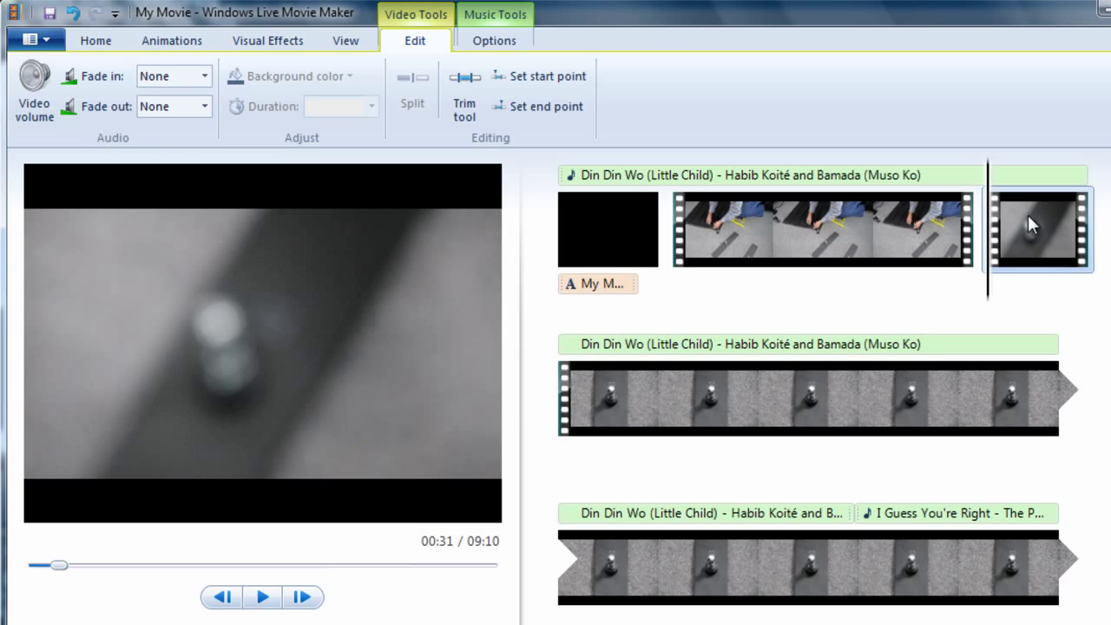
{"action": "key", "text": "Delete"}
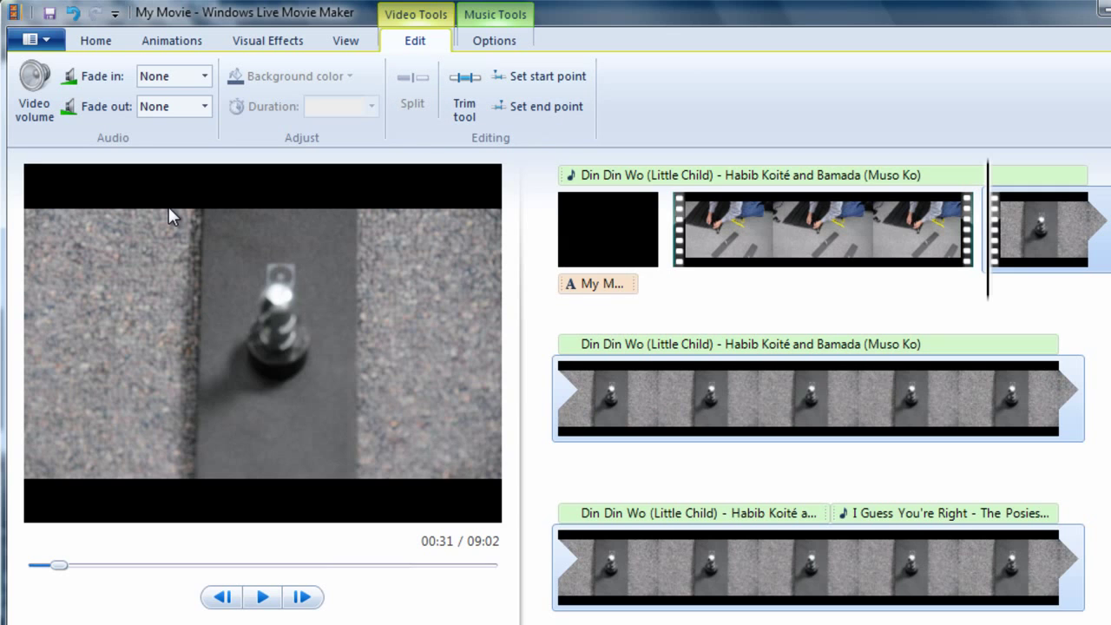
Undo both cuts to restore the 09:34 movie, then move playback to the last clip's end.
{"action": "key", "text": "ctrl+z"}
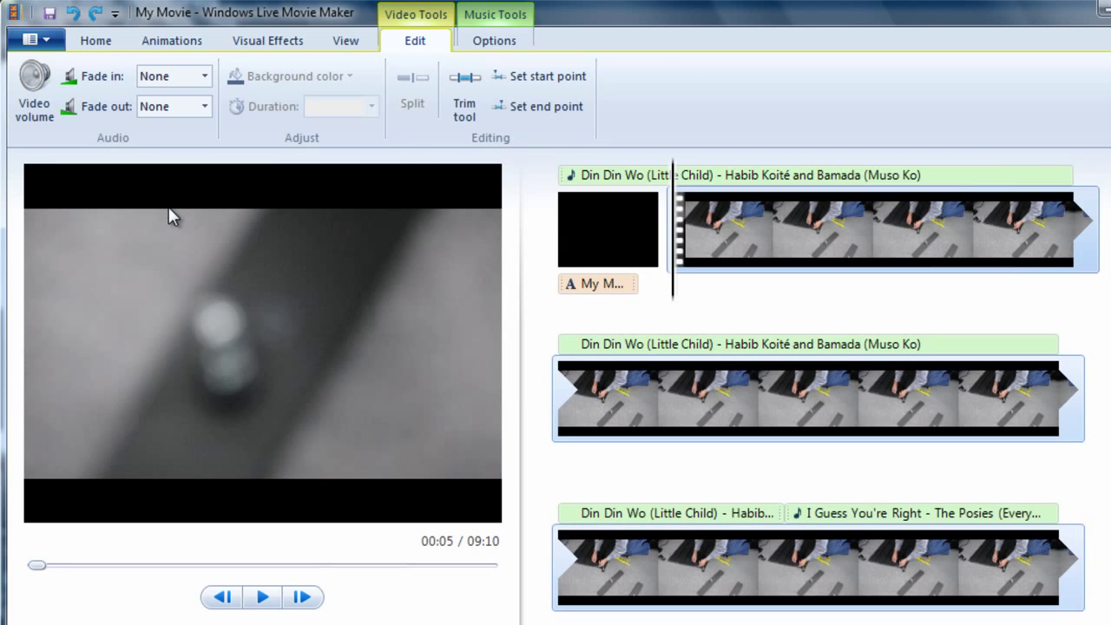
{"action": "key", "text": "ctrl+z"}
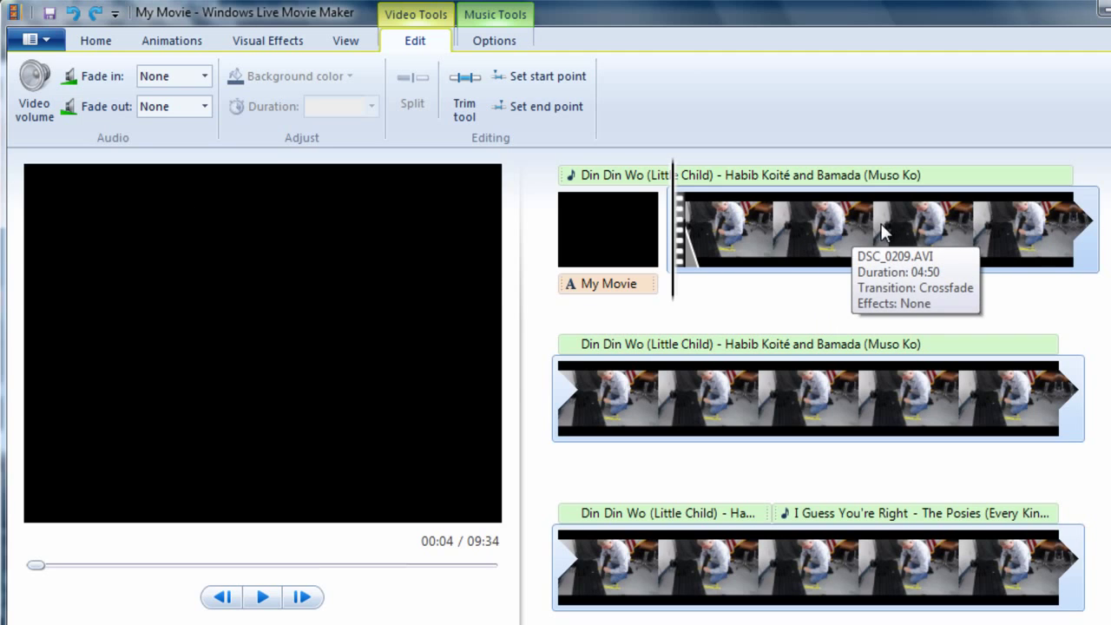
{"action": "scroll", "coordinate": [1033, 564], "scroll_direction": "down", "scroll_amount": 10}
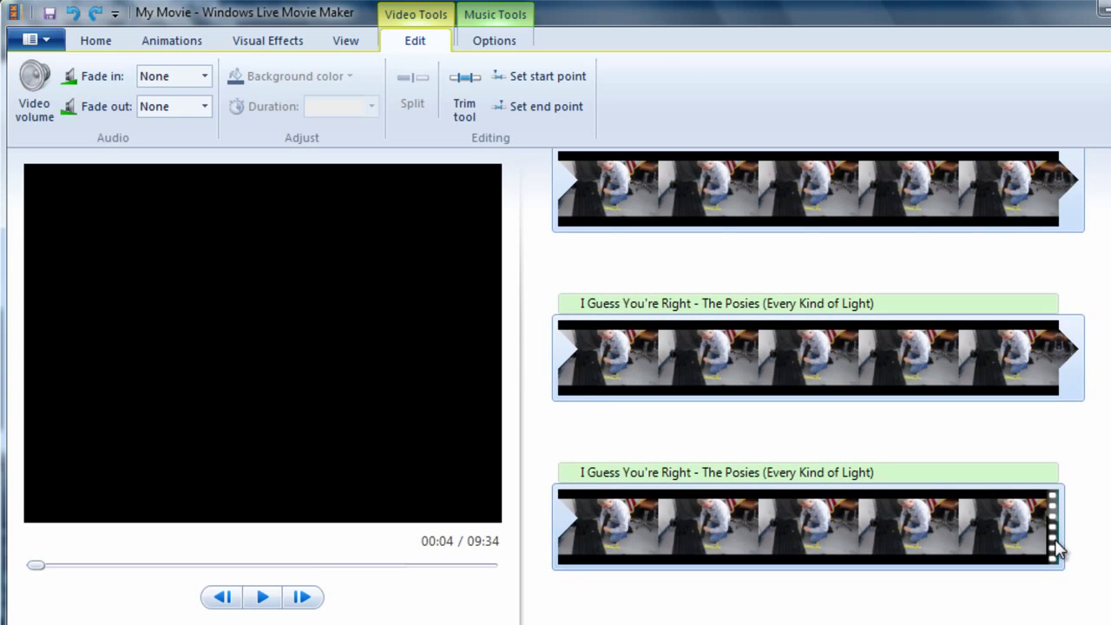
{"action": "left_click", "coordinate": [1052, 531]}
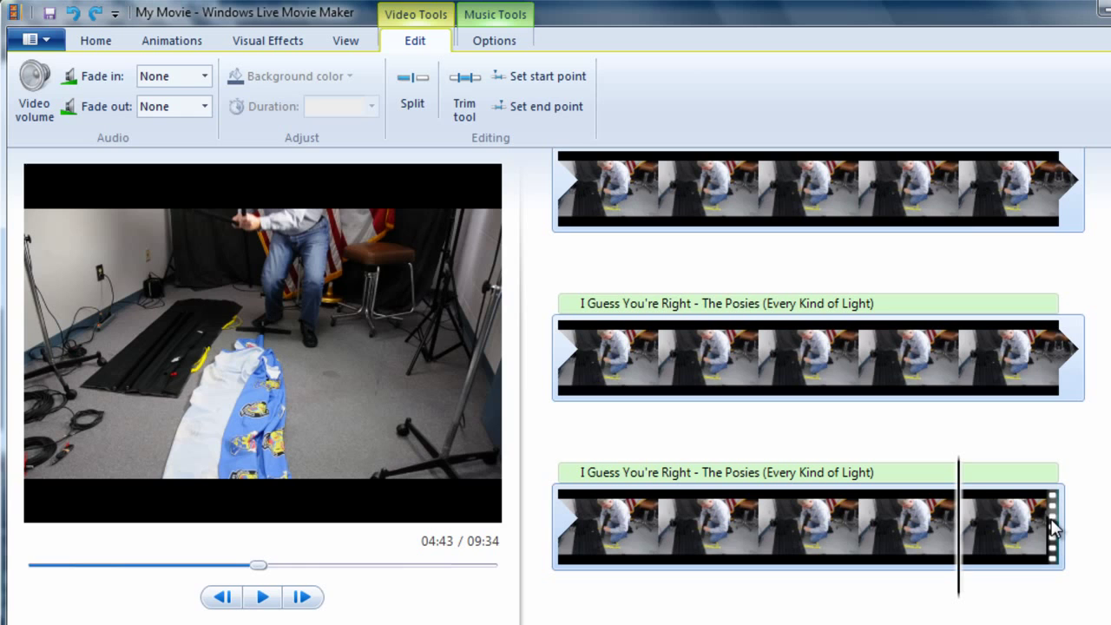
{"action": "left_click_drag", "start_coordinate": [959, 521], "coordinate": [1052, 521]}
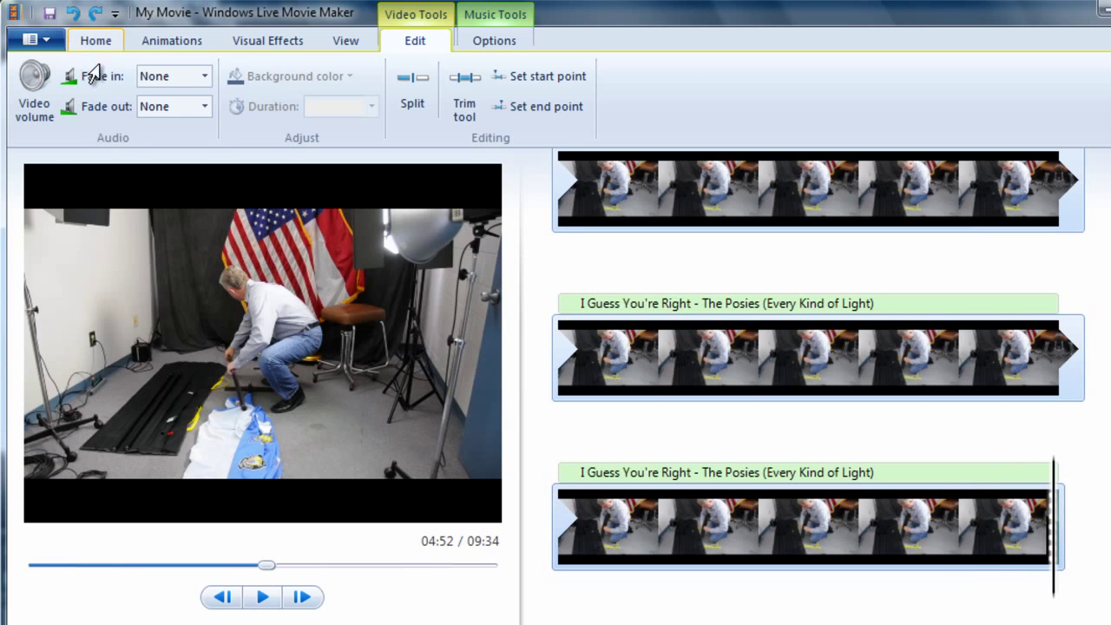
{"action": "left_click", "coordinate": [190, 45]}
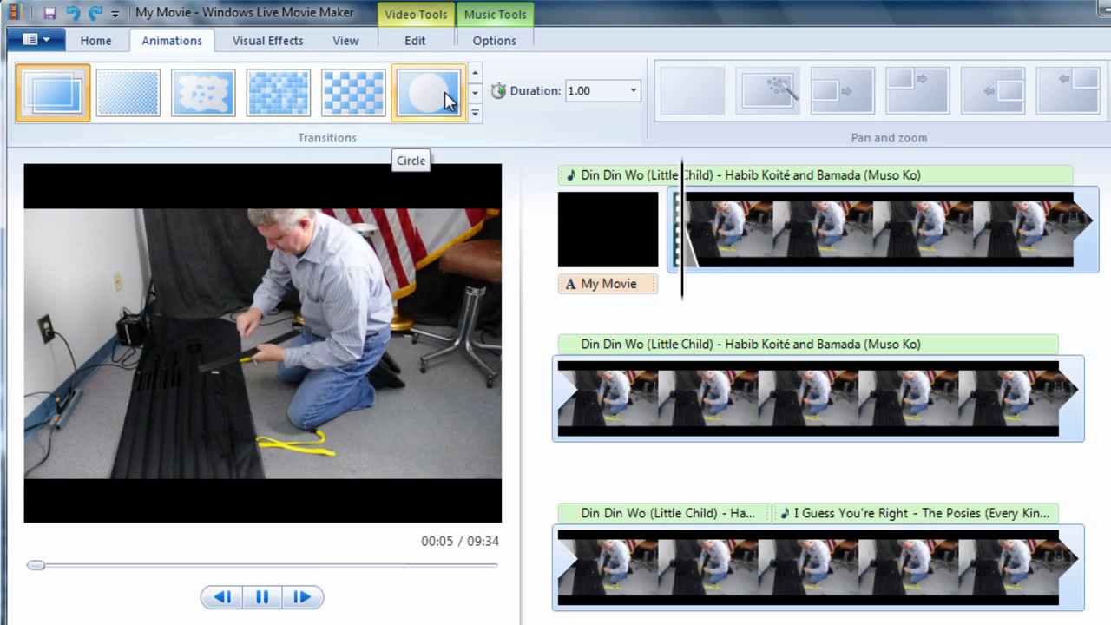
{"action": "left_click", "coordinate": [476, 93]}
{"action": "left_click", "coordinate": [476, 93]}
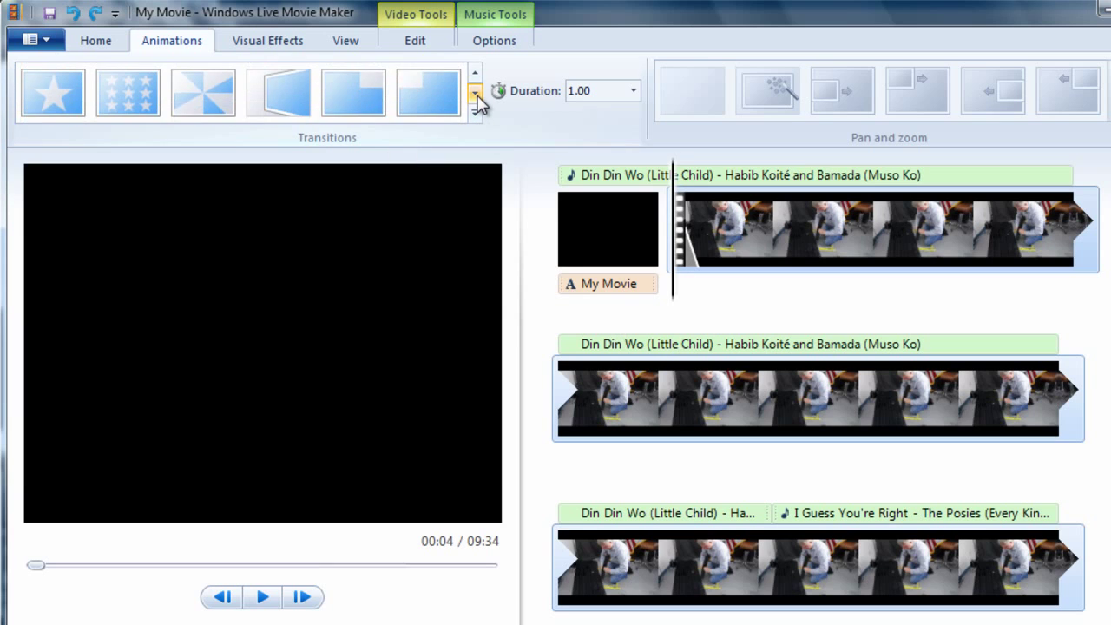
{"action": "left_click", "coordinate": [475, 93]}
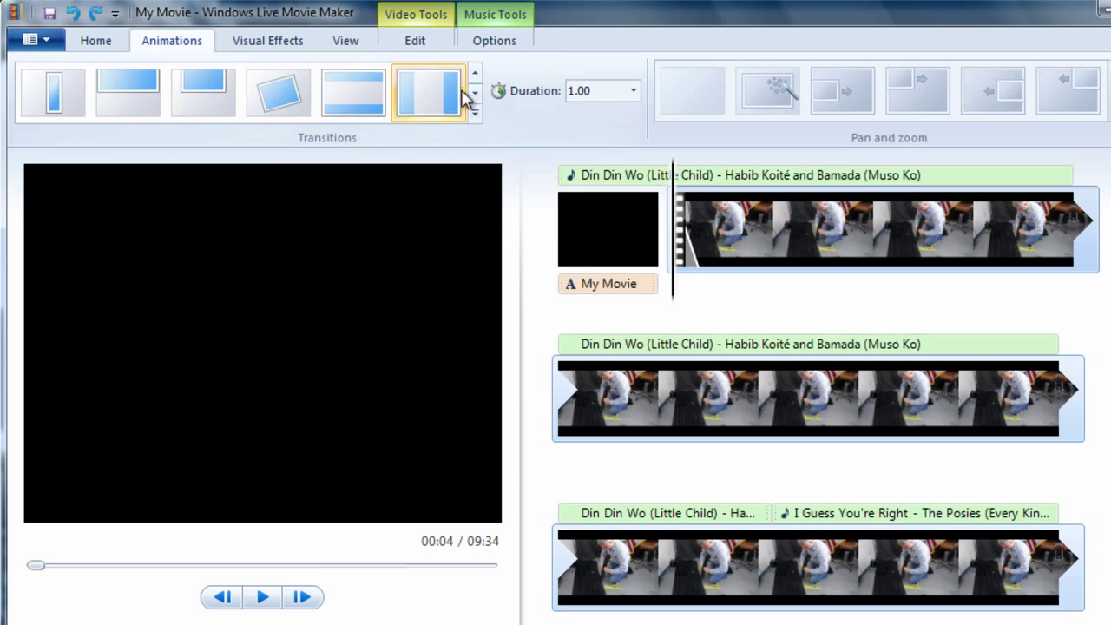
{"action": "left_click", "coordinate": [474, 74]}
{"action": "left_click", "coordinate": [475, 75]}
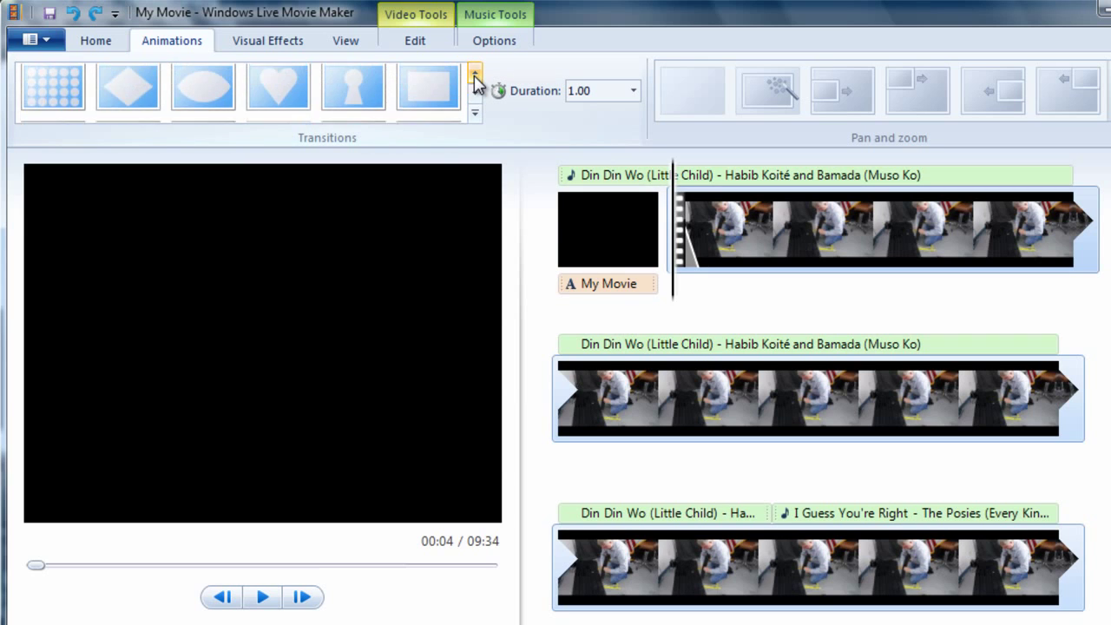
{"action": "left_click", "coordinate": [475, 75]}
{"action": "left_click", "coordinate": [474, 74]}
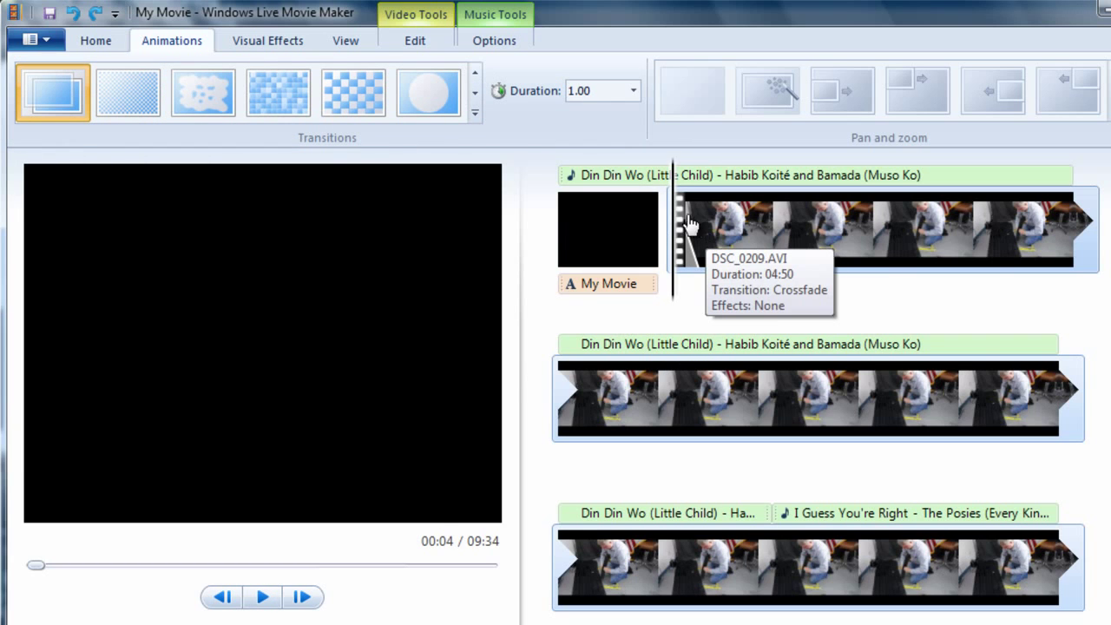
Preview effects in the Visual Effects gallery and open, then close, the Brightness slider.
{"action": "left_click", "coordinate": [255, 45]}
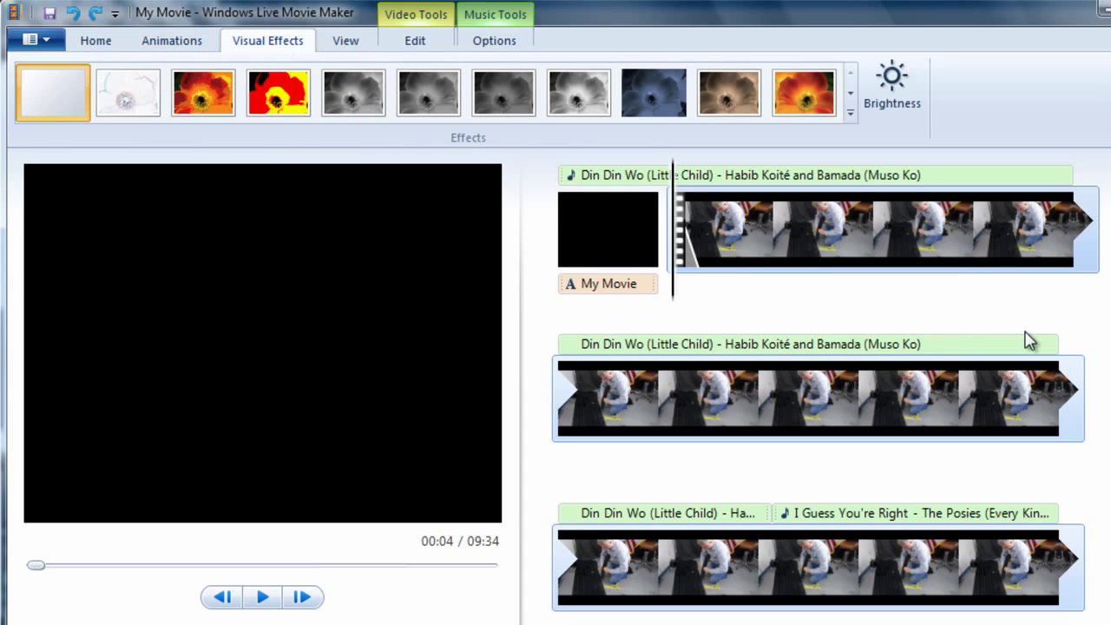
{"action": "left_click", "coordinate": [863, 232]}
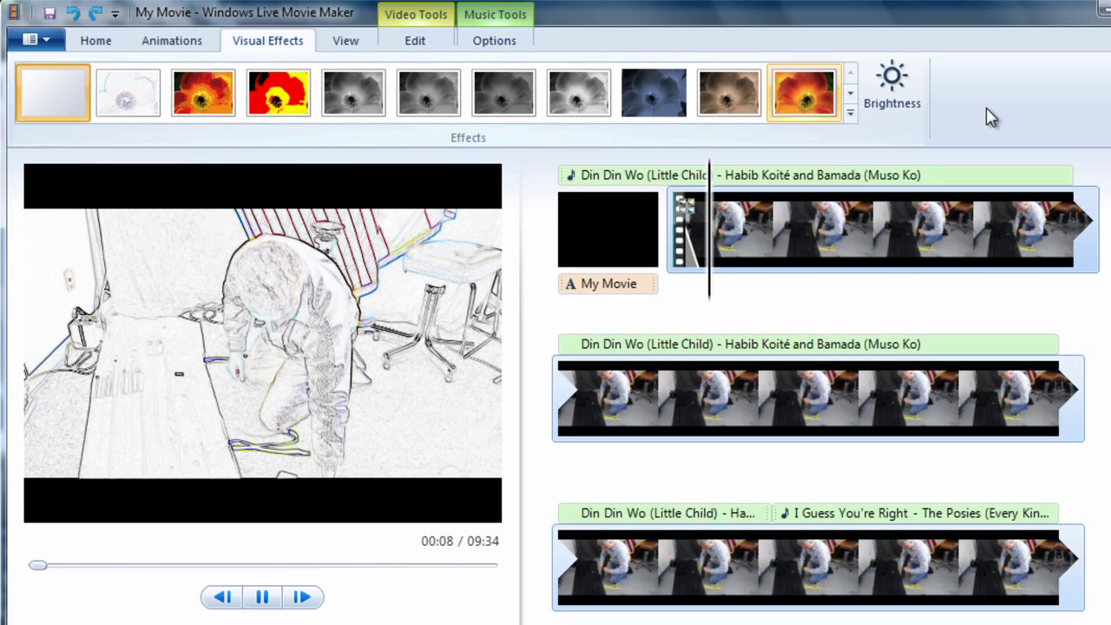
{"action": "left_click", "coordinate": [850, 95]}
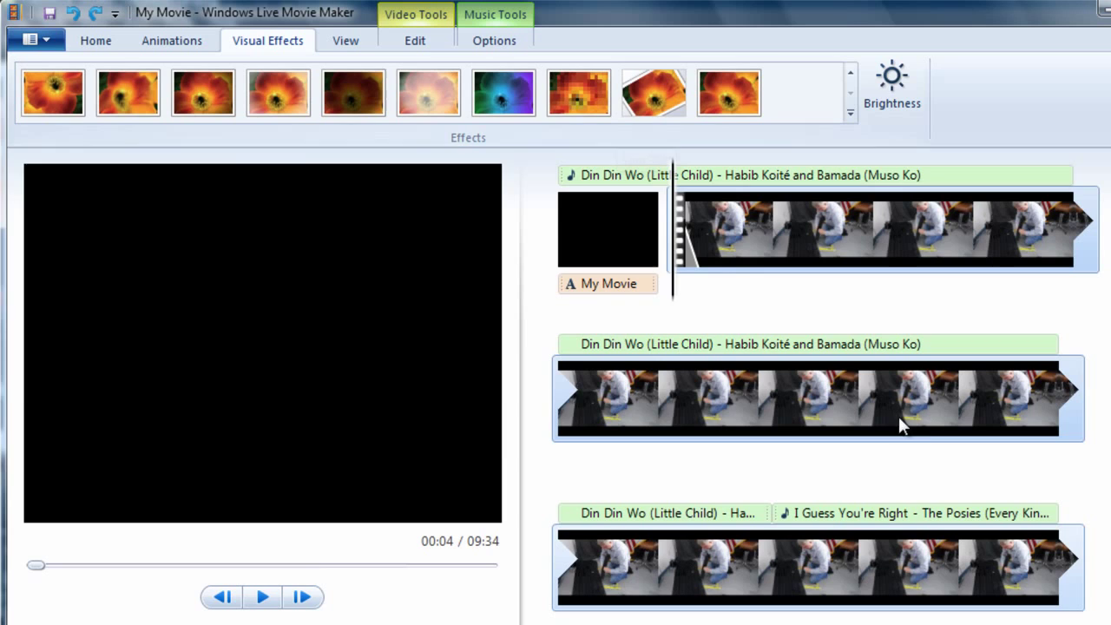
{"action": "left_click", "coordinate": [891, 80]}
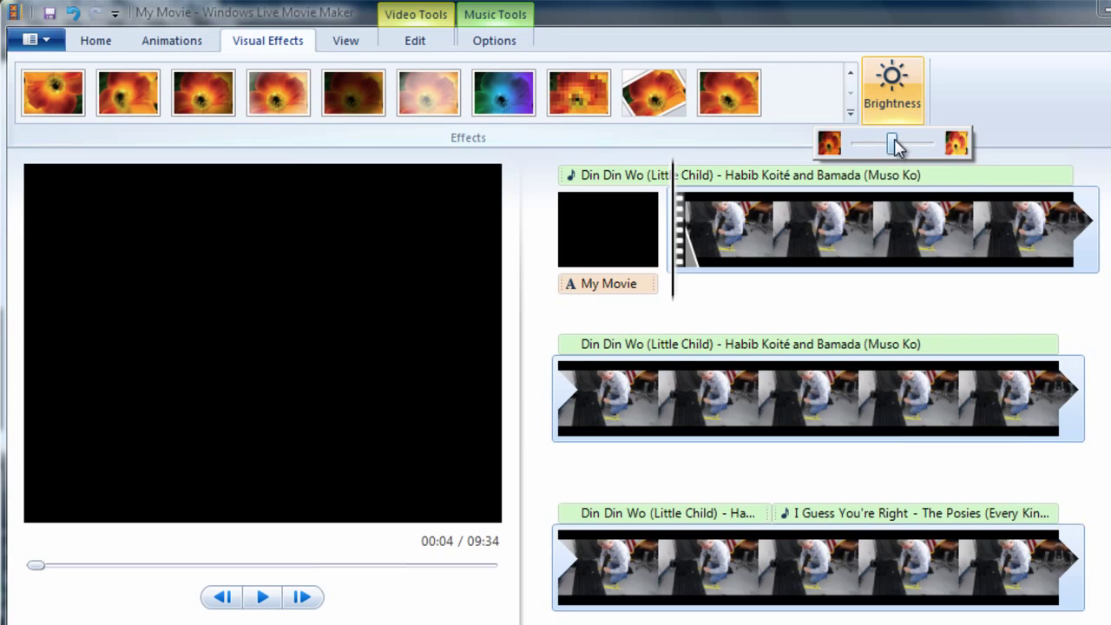
{"action": "left_click", "coordinate": [790, 34]}
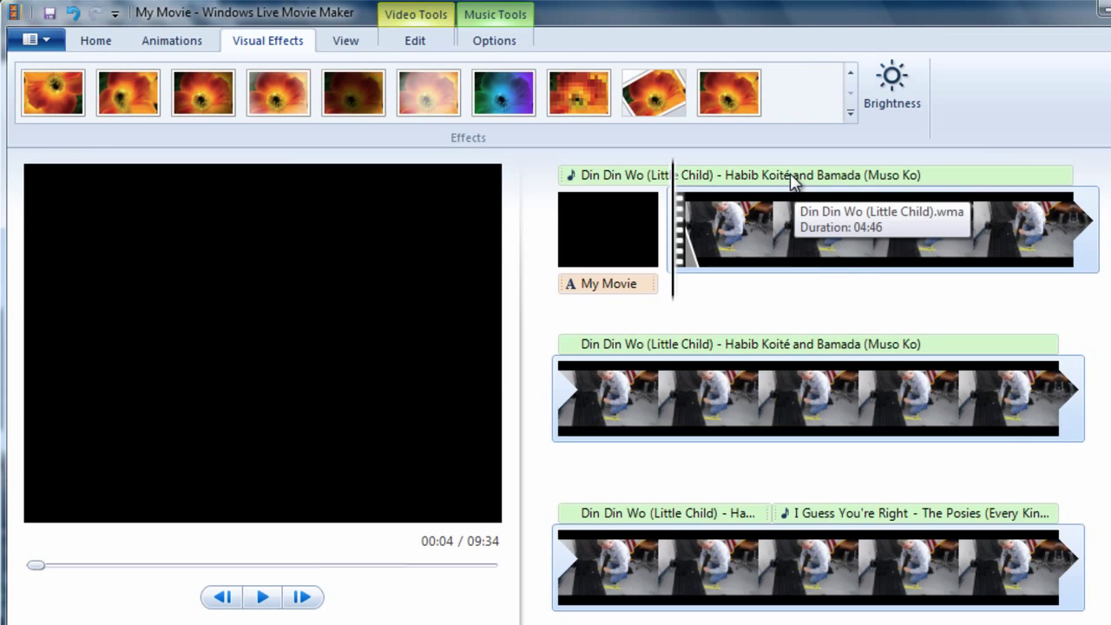
Remove both existing songs, Din Din Wo and I Guess You're Right.
{"action": "right_click", "coordinate": [721, 175]}
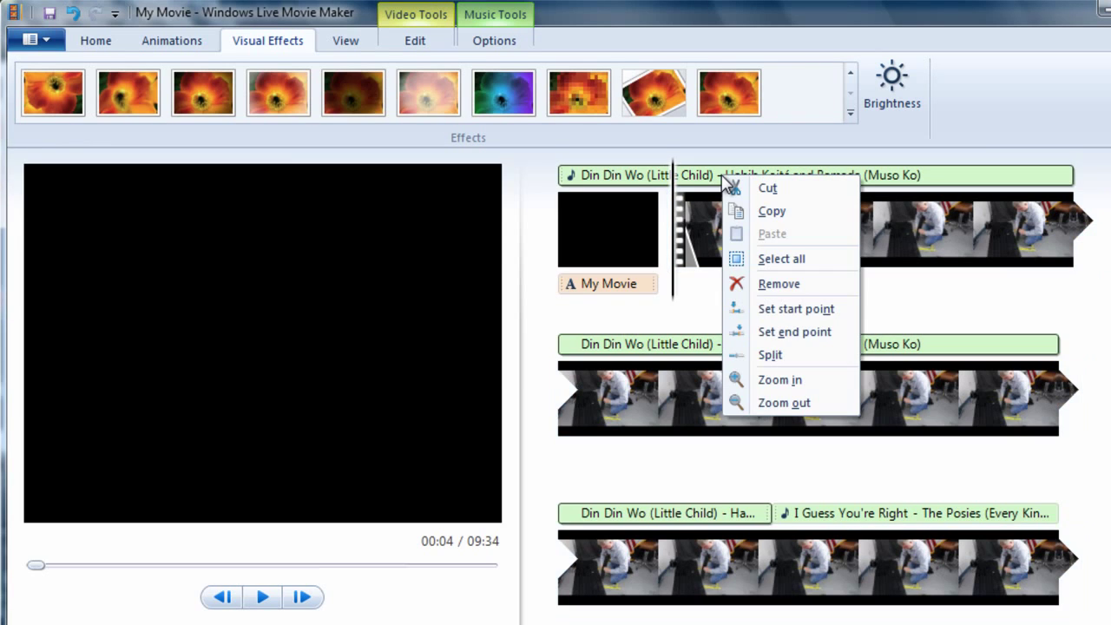
{"action": "left_click", "coordinate": [773, 283]}
{"action": "right_click", "coordinate": [768, 175]}
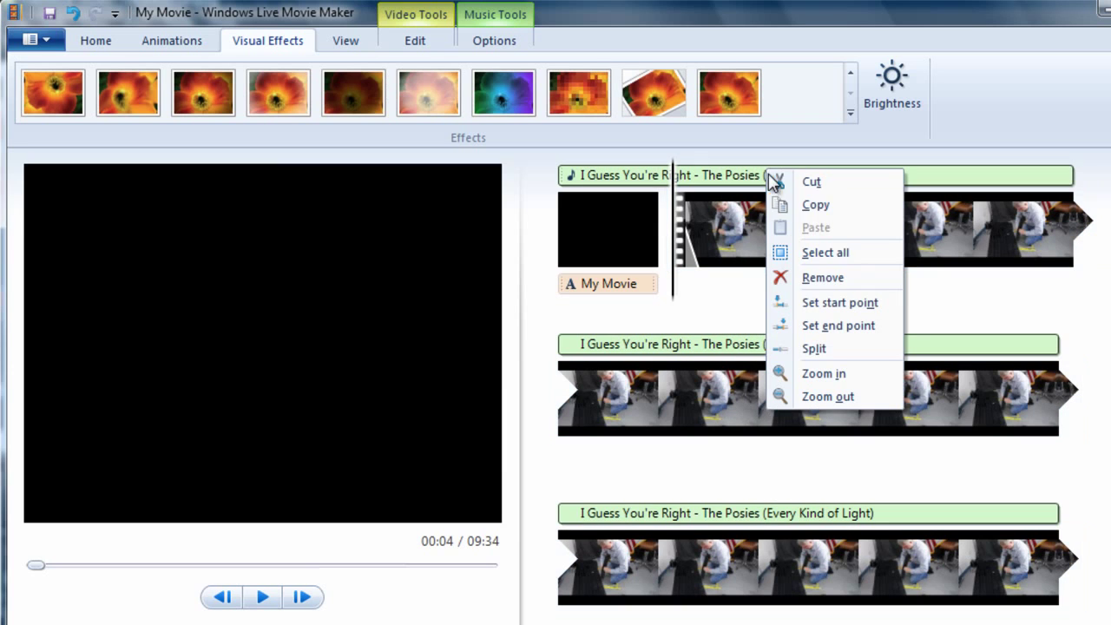
{"action": "left_click", "coordinate": [812, 279]}
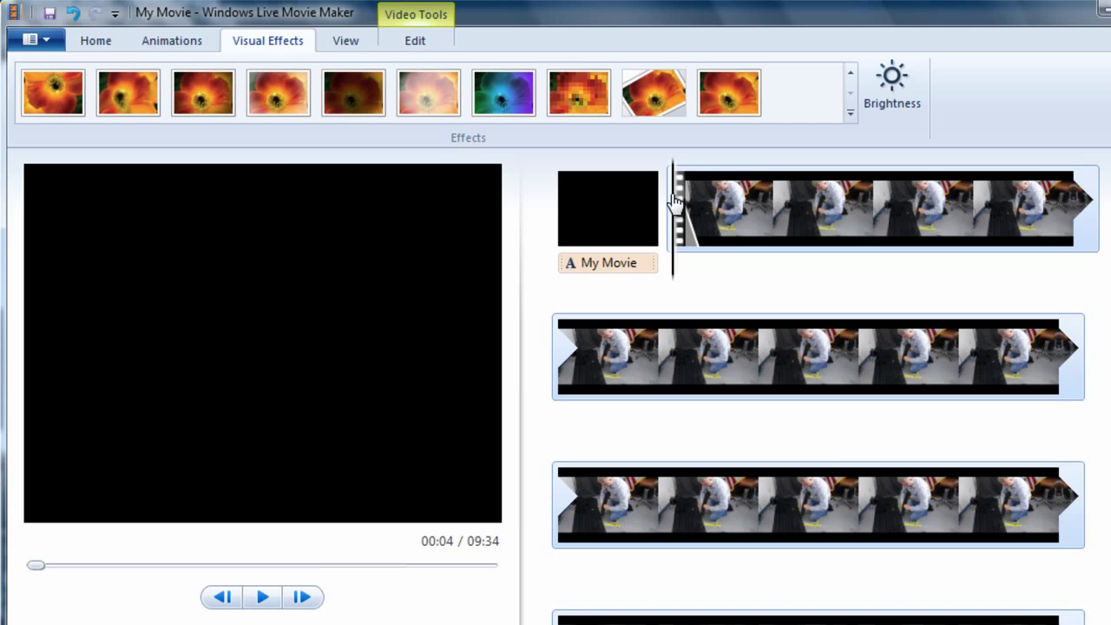
Add Aaron Goldberg's OAM's Blues from the movie's start and move playback to 01:08.
{"action": "left_click", "coordinate": [99, 43]}
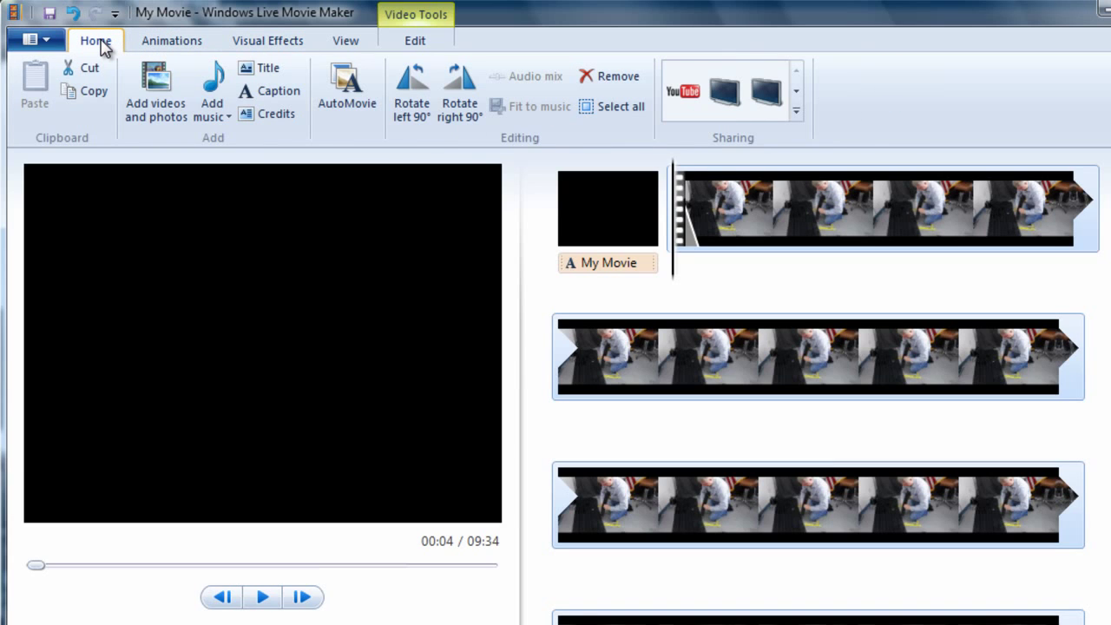
{"action": "left_click", "coordinate": [228, 113]}
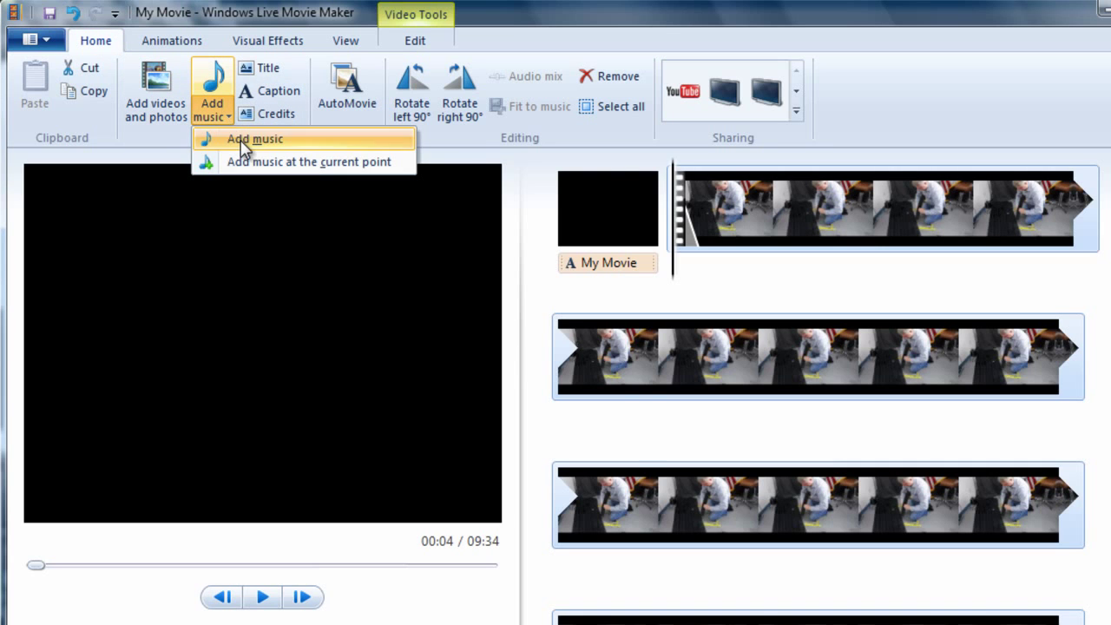
{"action": "left_click", "coordinate": [242, 141]}
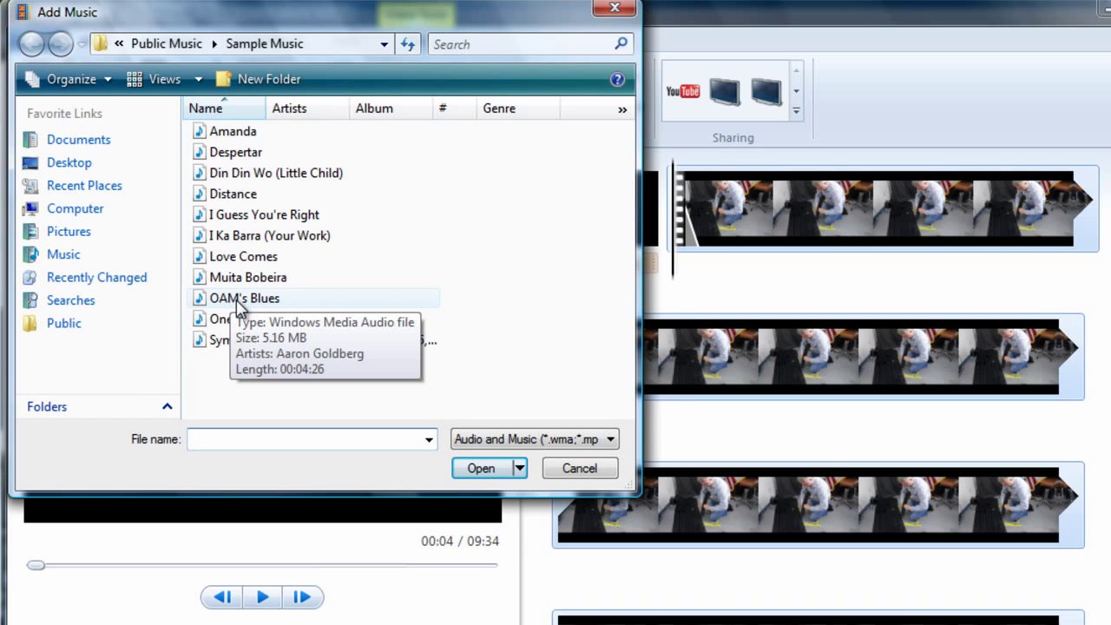
{"action": "left_click", "coordinate": [236, 297]}
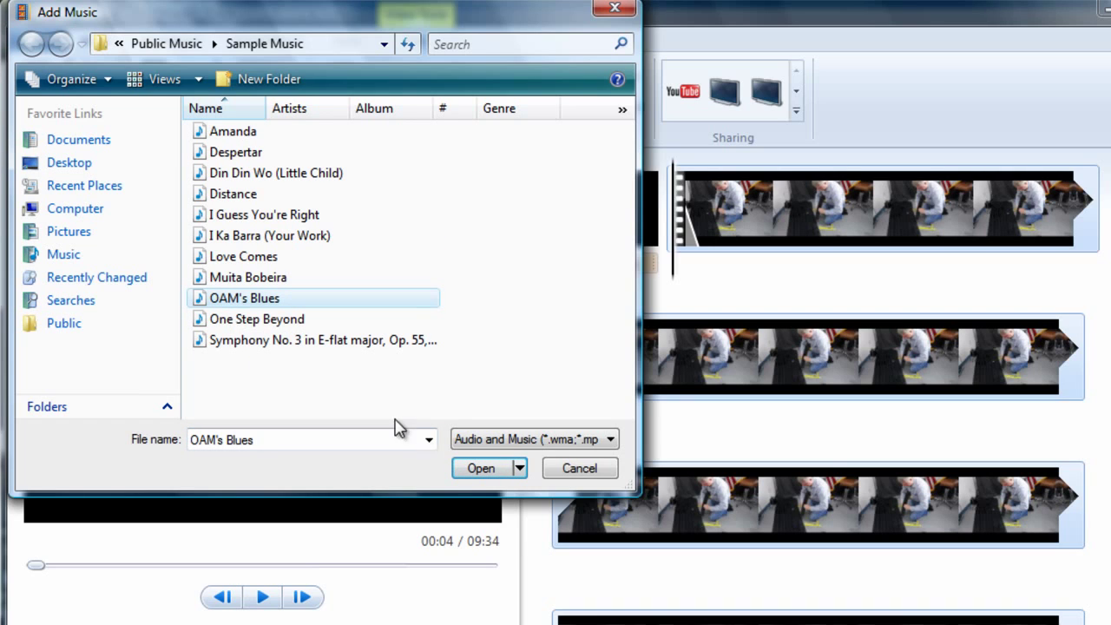
{"action": "left_click", "coordinate": [482, 468]}
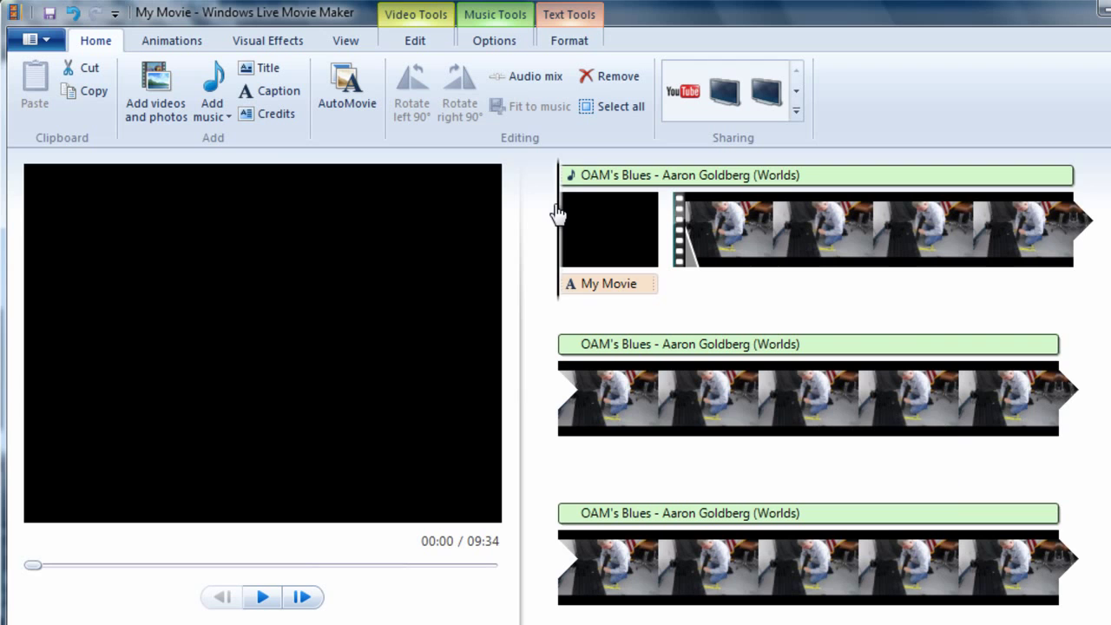
{"action": "left_click", "coordinate": [605, 224]}
{"action": "left_click_drag", "start_coordinate": [676, 399], "coordinate": [885, 408]}
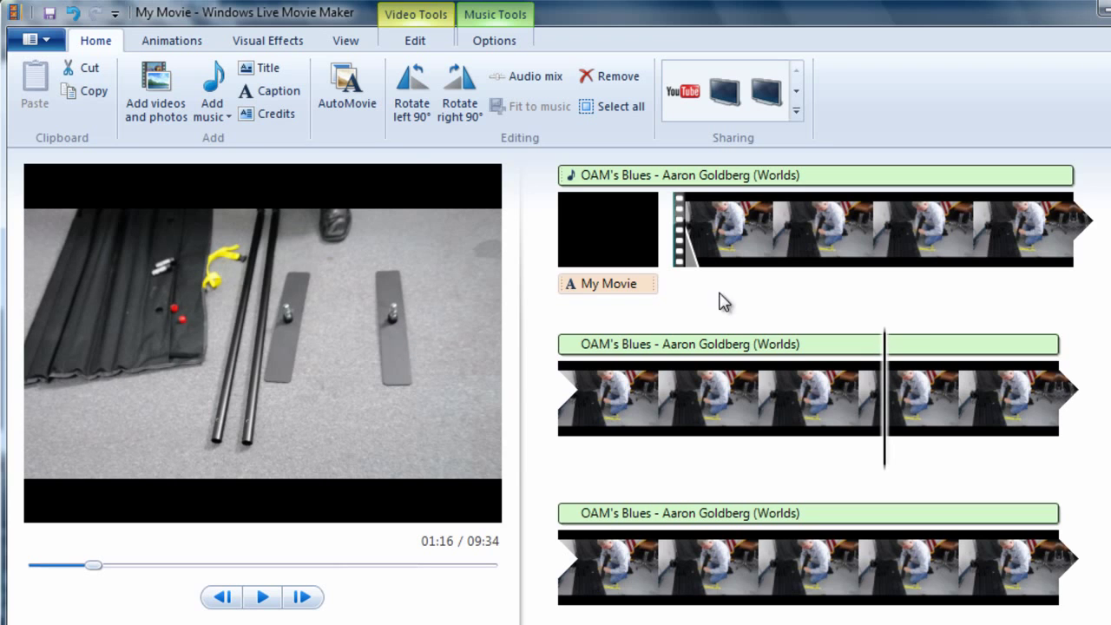
Insert Karsh Kale's Distance at the 01:16 playback point, right after OAM's Blues.
{"action": "left_click", "coordinate": [227, 118]}
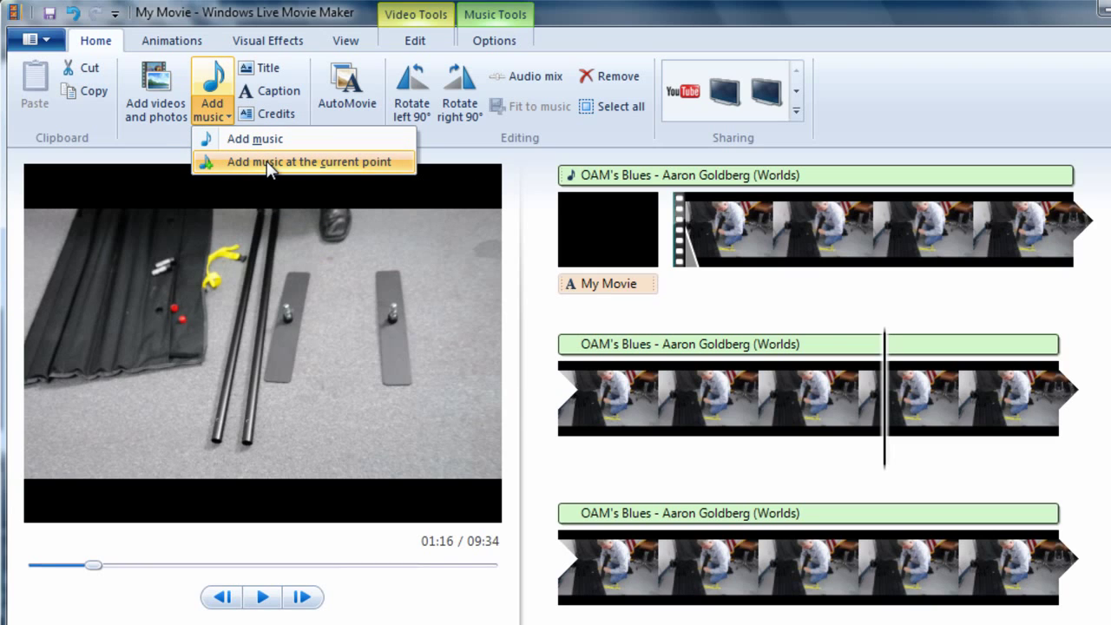
{"action": "left_click", "coordinate": [347, 164]}
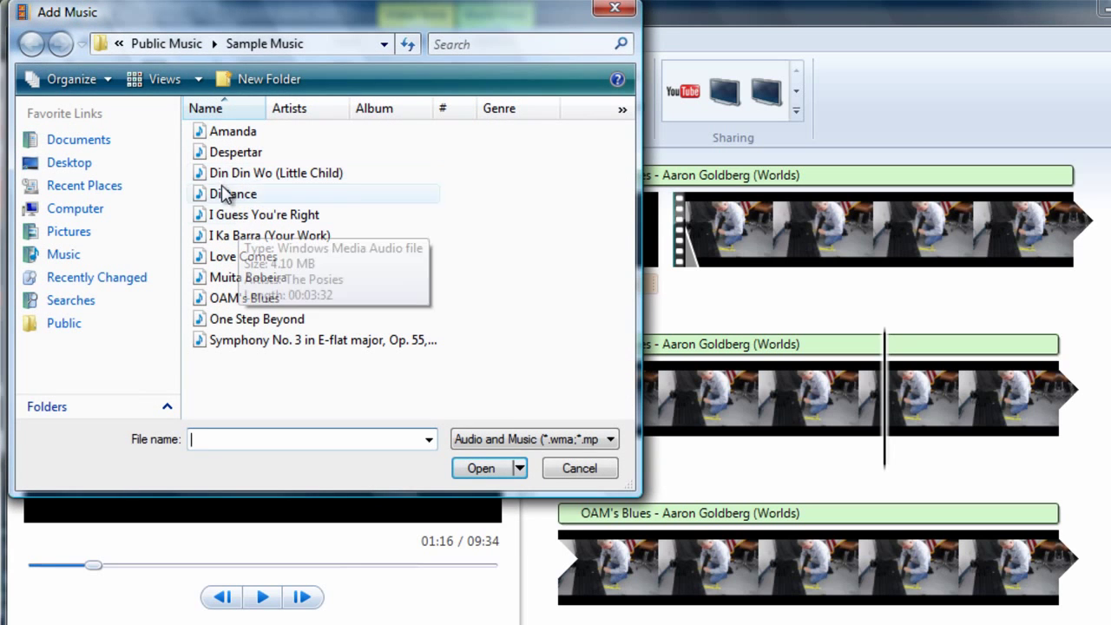
{"action": "left_click", "coordinate": [220, 197]}
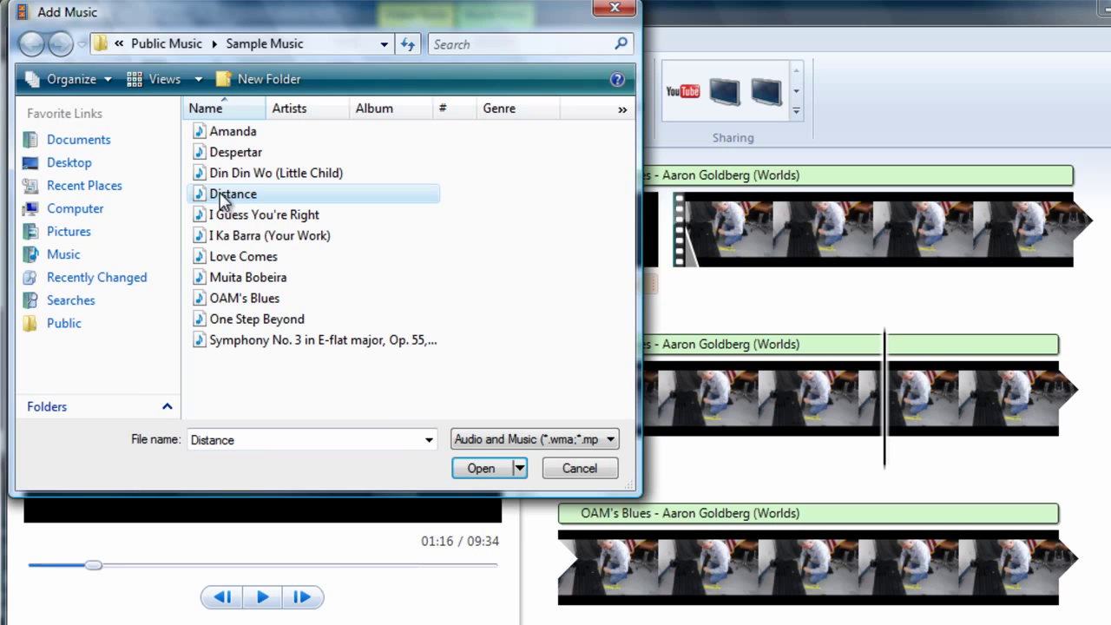
{"action": "left_click", "coordinate": [485, 470]}
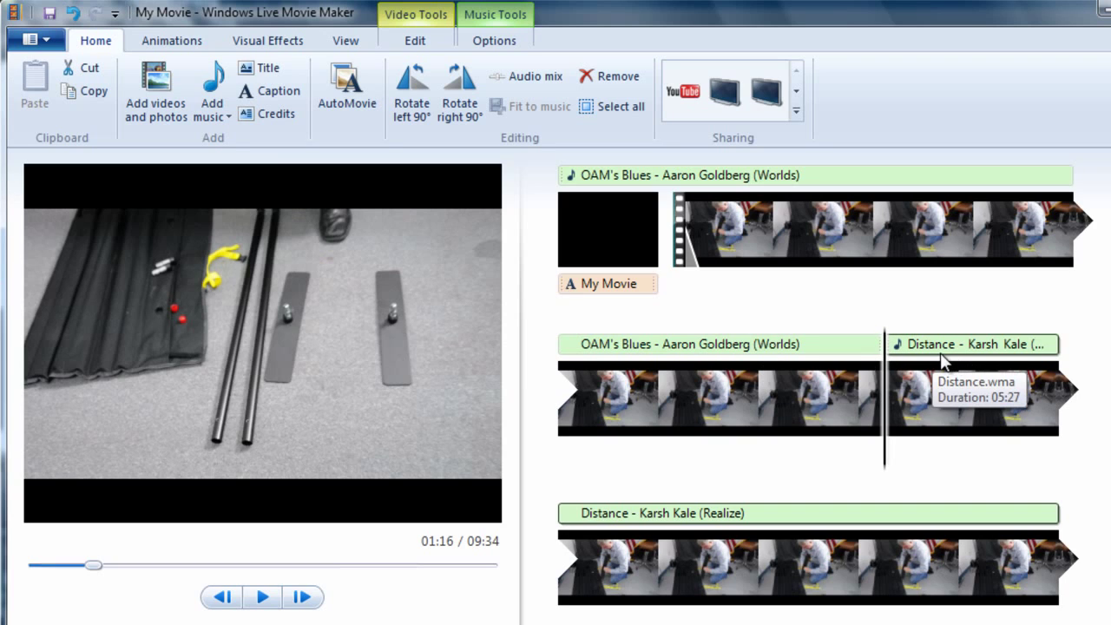
Give OAM's Blues a medium fade-out.
{"action": "left_click", "coordinate": [841, 354]}
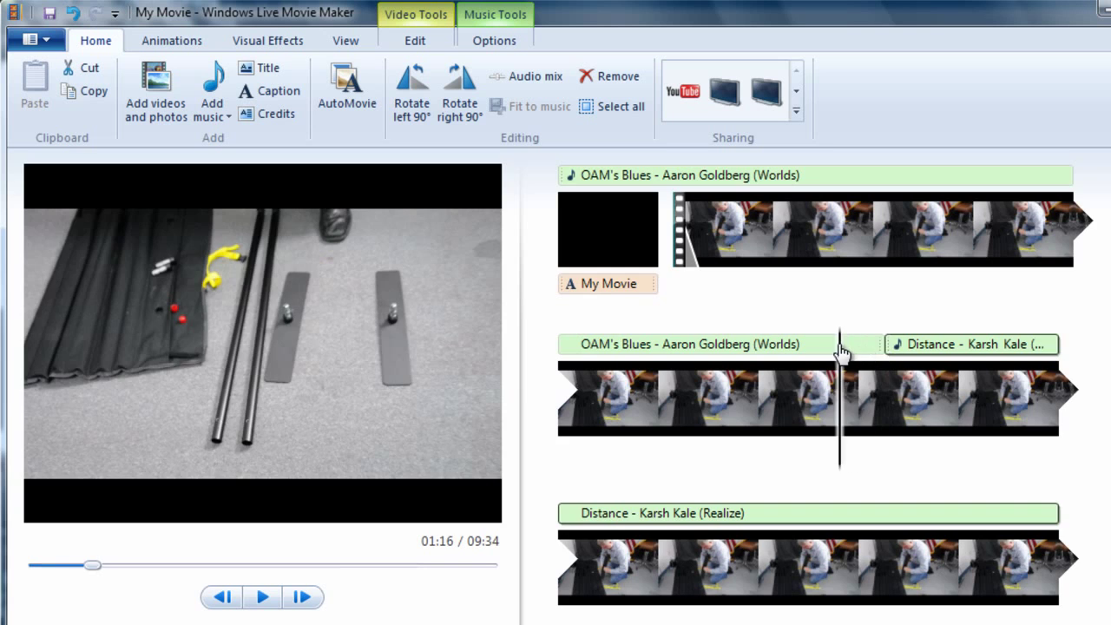
{"action": "left_click", "coordinate": [767, 346]}
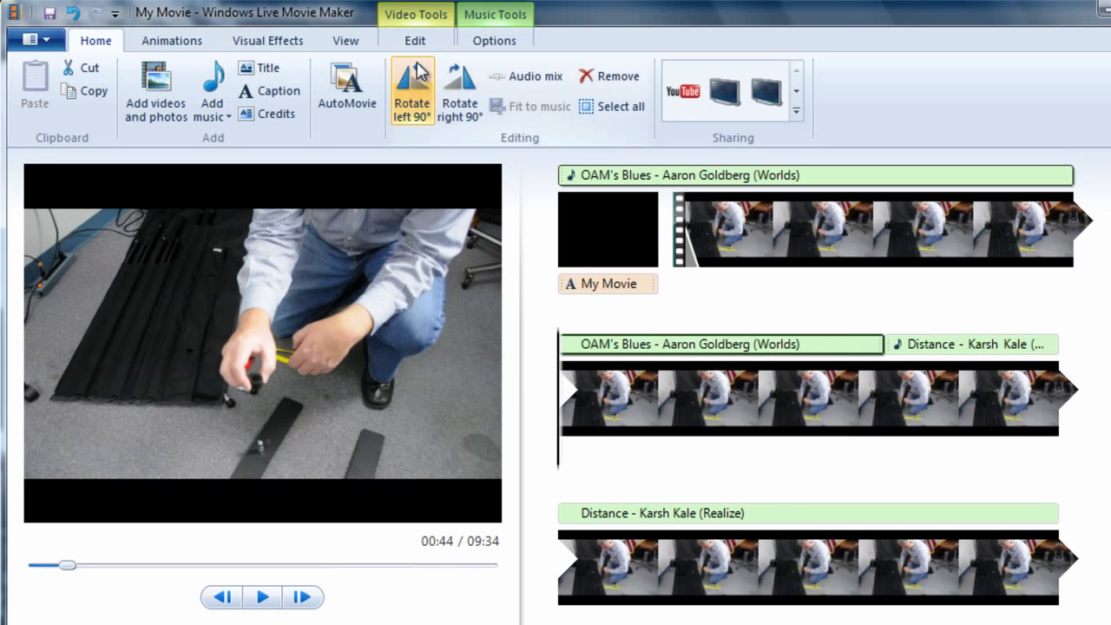
{"action": "left_click", "coordinate": [496, 45]}
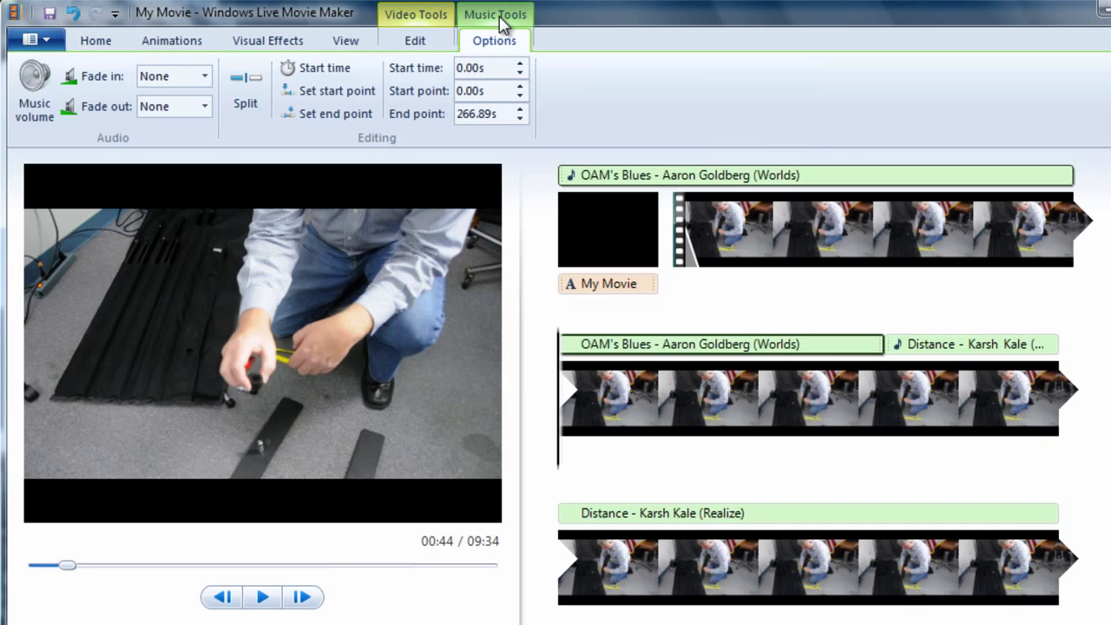
{"action": "left_click", "coordinate": [203, 106]}
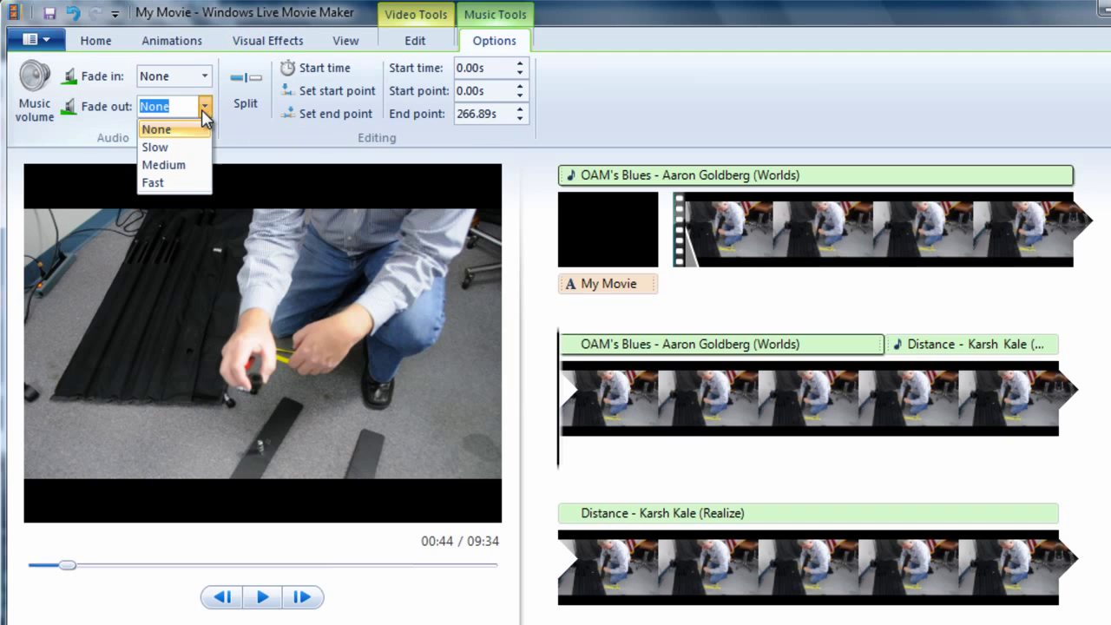
{"action": "left_click", "coordinate": [180, 166]}
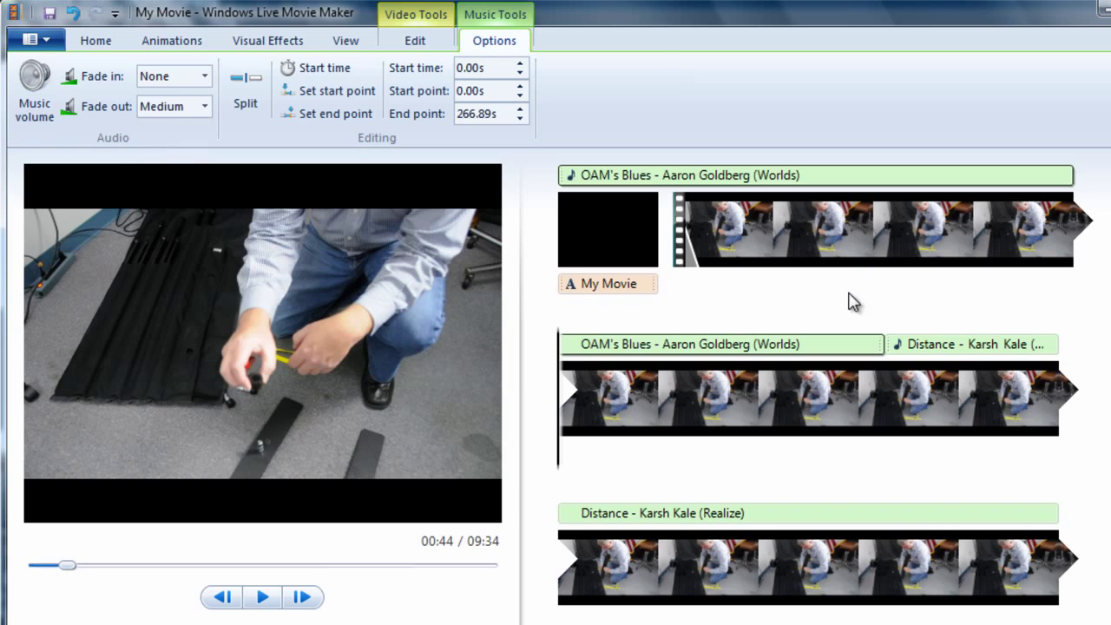
Give the Distance clip a medium fade-in so the two songs crossfade.
{"action": "left_click", "coordinate": [954, 345]}
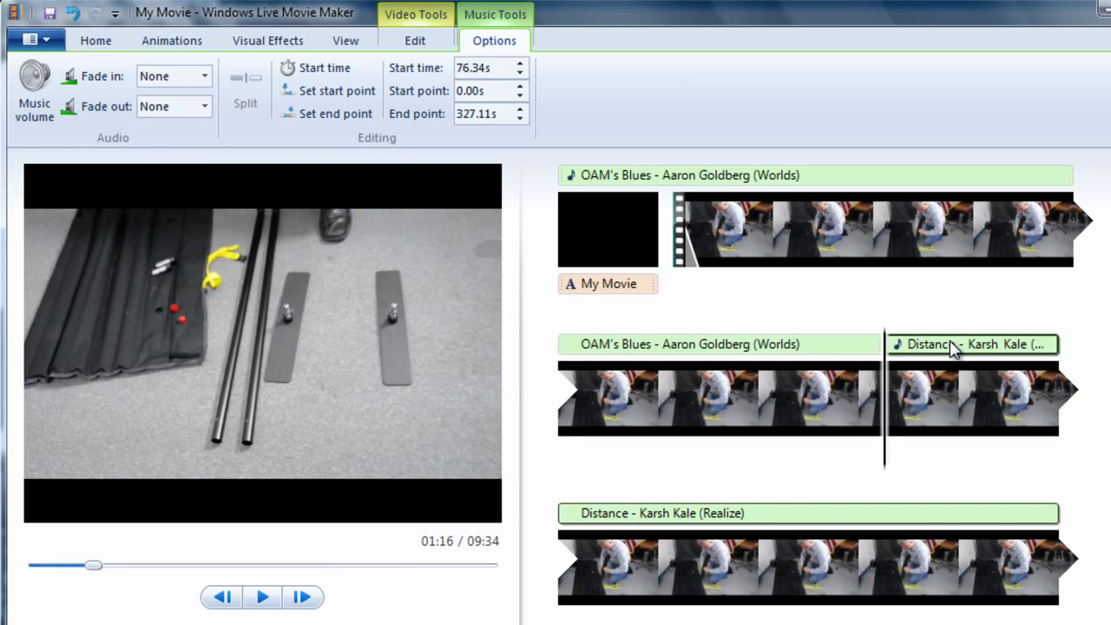
{"action": "left_click", "coordinate": [205, 78]}
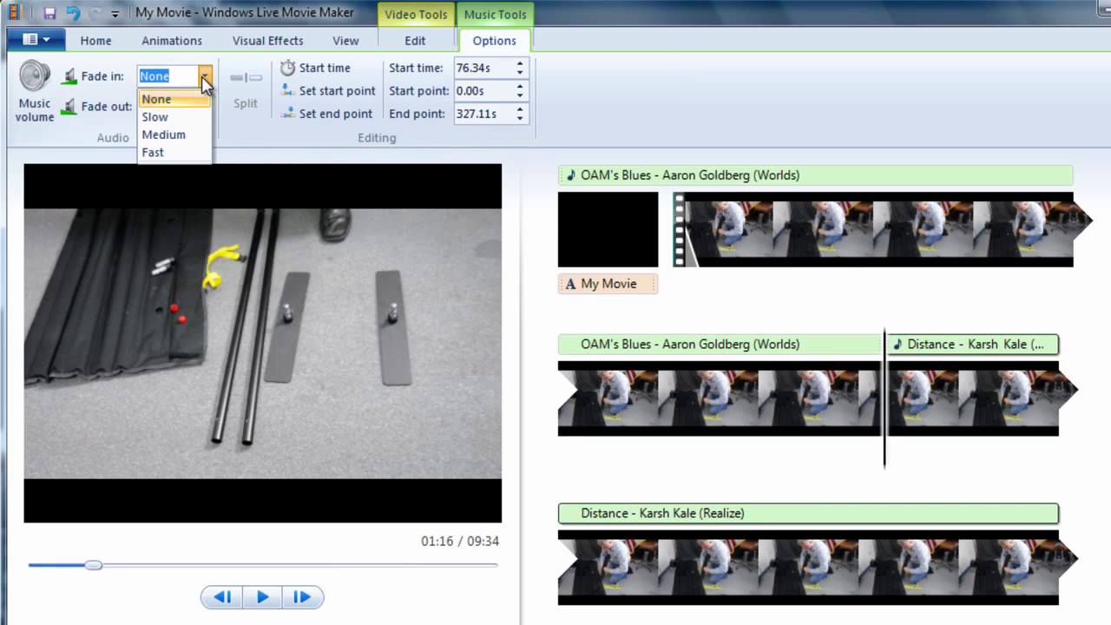
{"action": "left_click", "coordinate": [187, 135]}
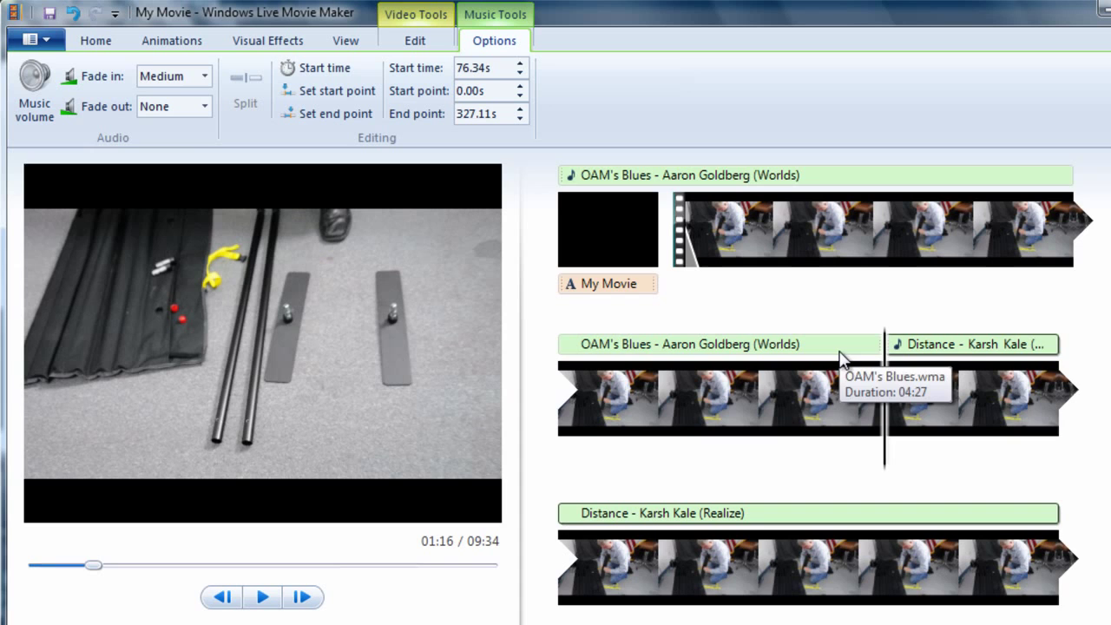
{"action": "left_click_drag", "start_coordinate": [885, 348], "coordinate": [941, 350]}
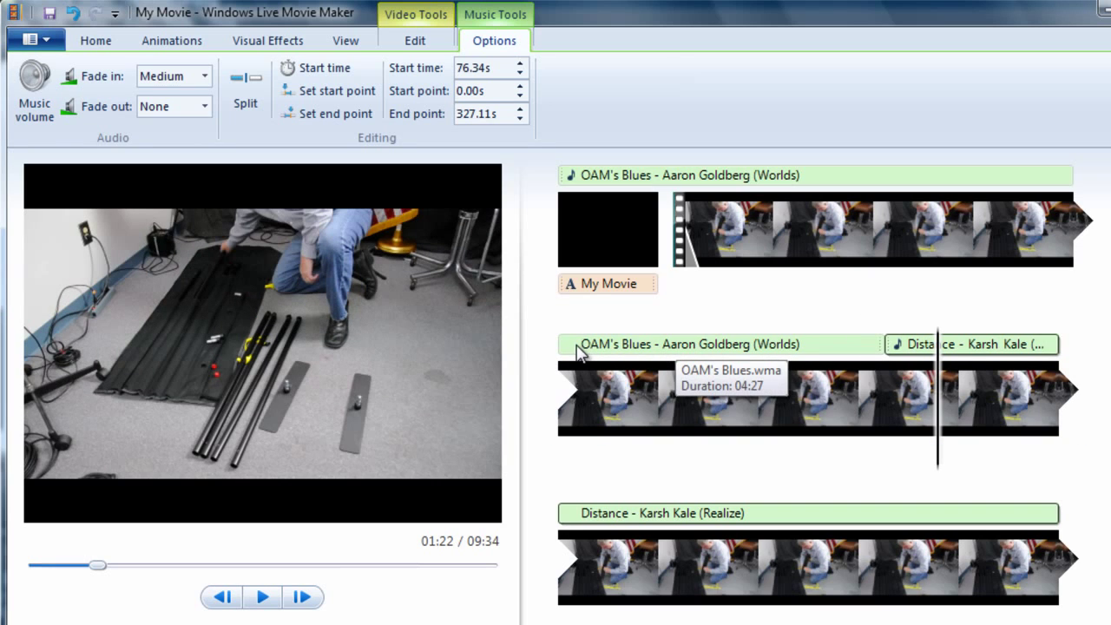
View the song's Music volume slider without changing it, then return to the Home commands.
{"action": "left_click", "coordinate": [32, 91]}
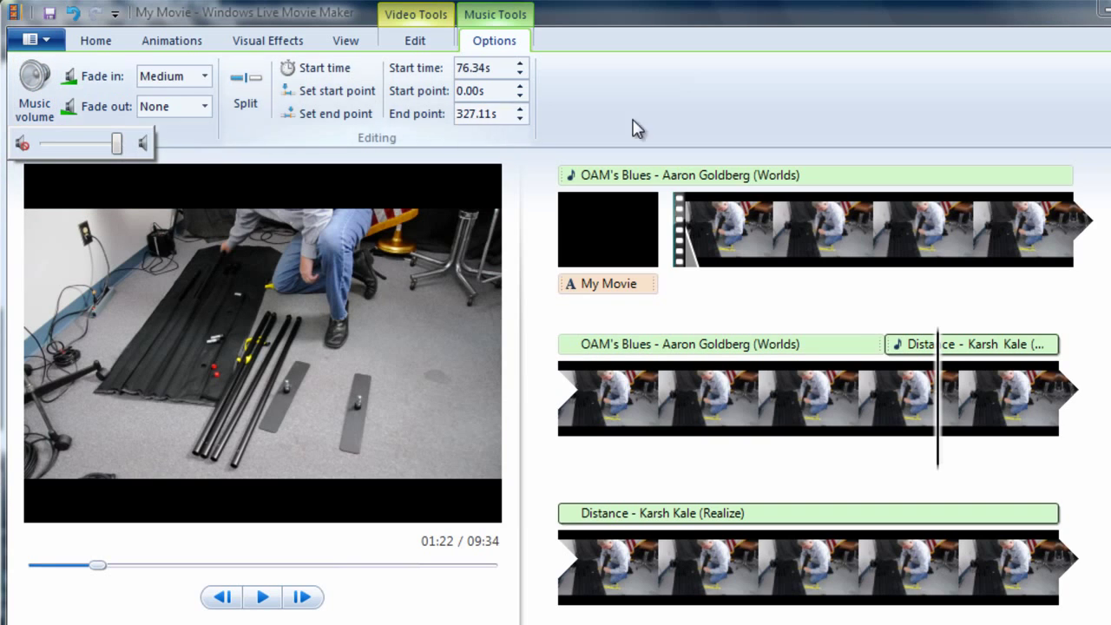
{"action": "left_click", "coordinate": [415, 42]}
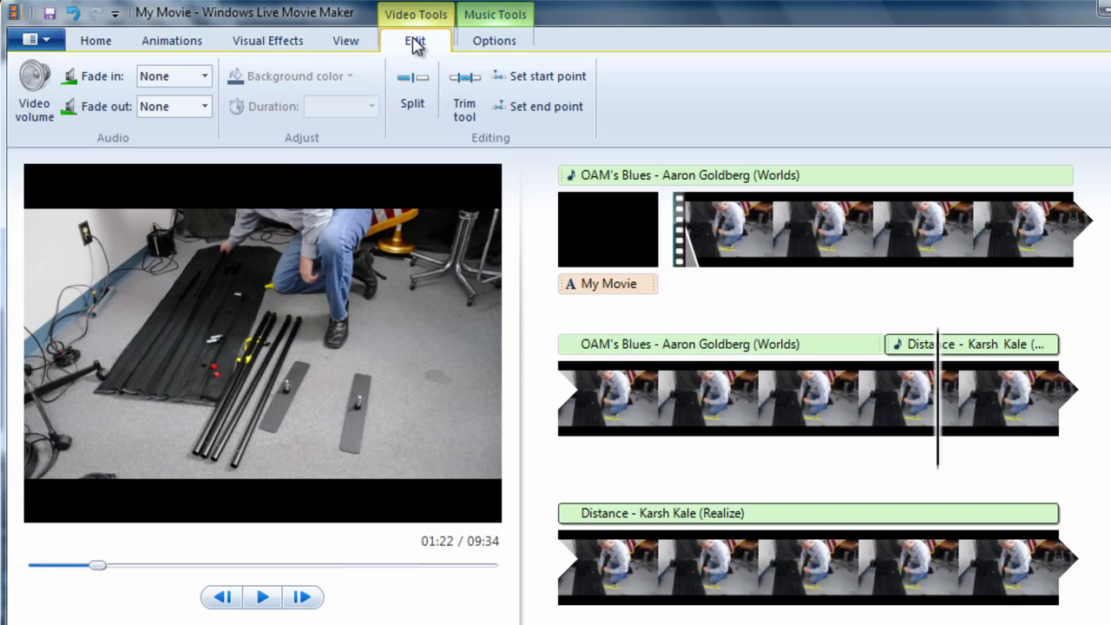
{"action": "left_click", "coordinate": [95, 41]}
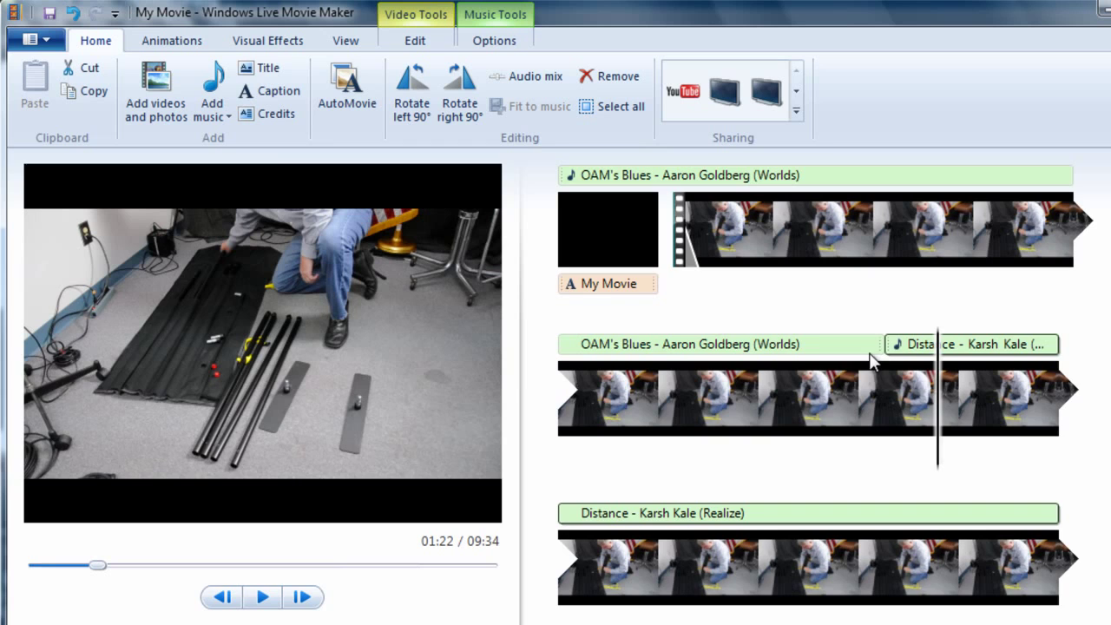
Select the long video clip at 01:04 and slide Audio mix toward music, then back toward video.
{"action": "left_click", "coordinate": [803, 388]}
{"action": "left_click", "coordinate": [755, 410]}
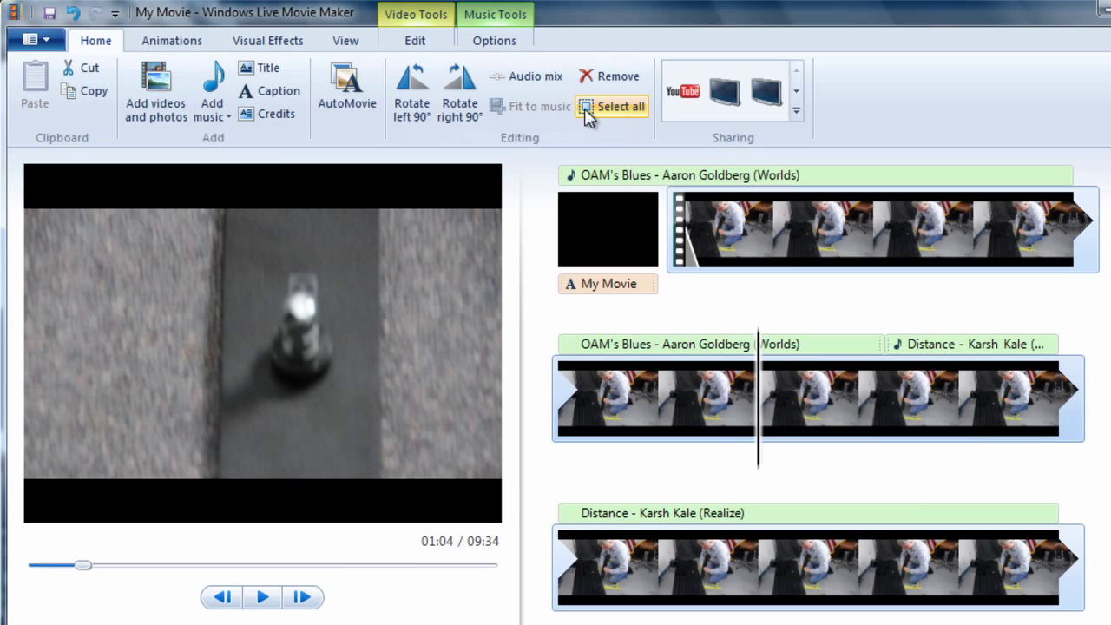
{"action": "left_click", "coordinate": [526, 76]}
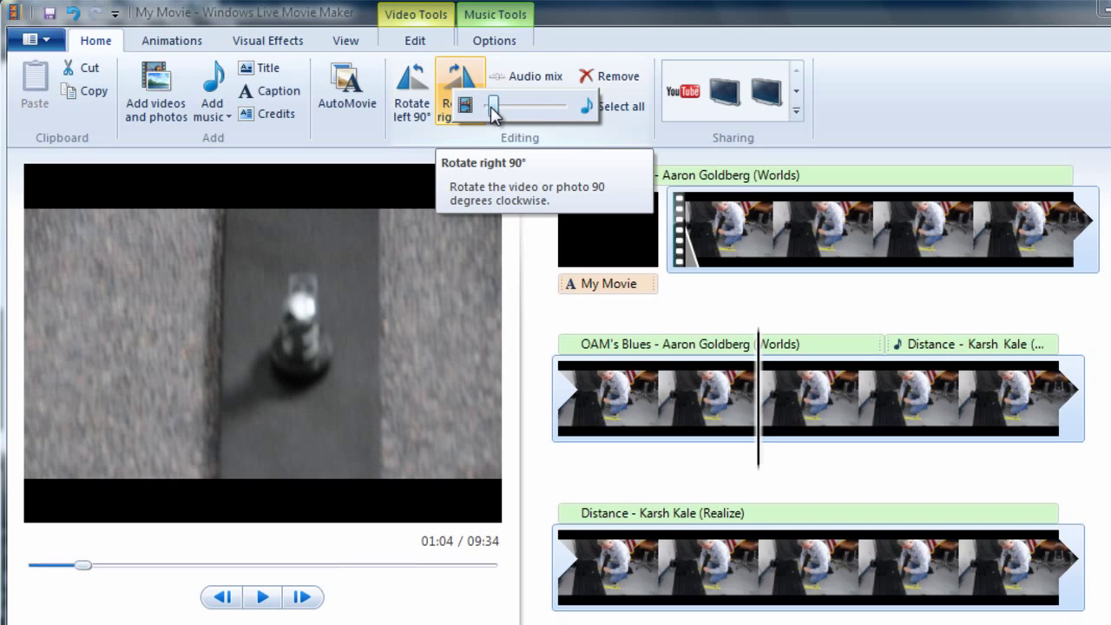
{"action": "left_click_drag", "start_coordinate": [492, 106], "coordinate": [557, 117]}
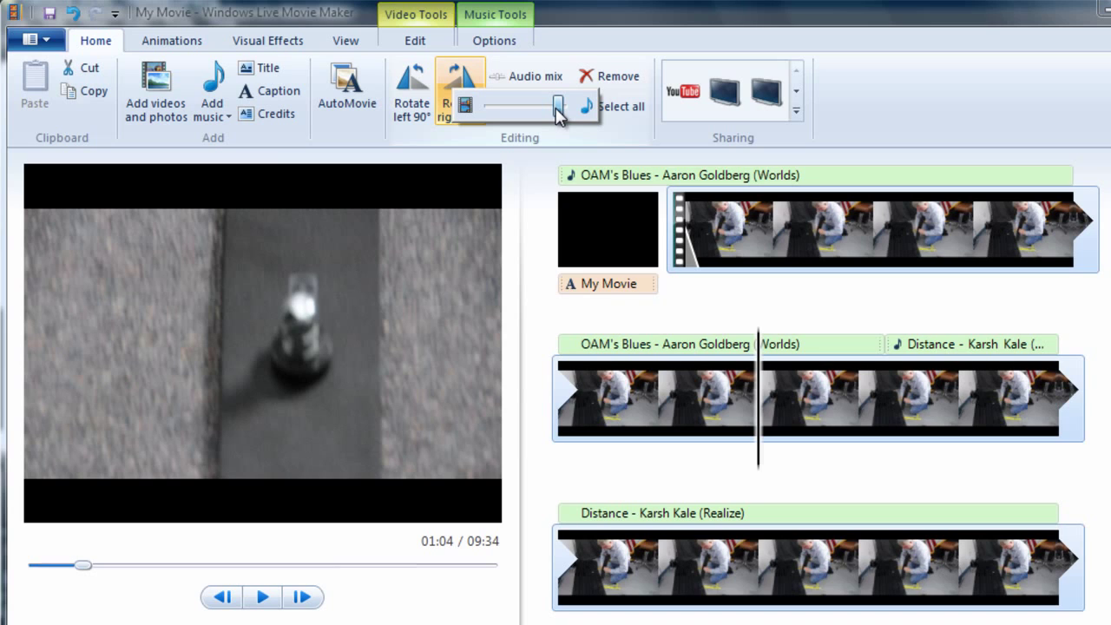
{"action": "left_click_drag", "start_coordinate": [556, 110], "coordinate": [492, 104]}
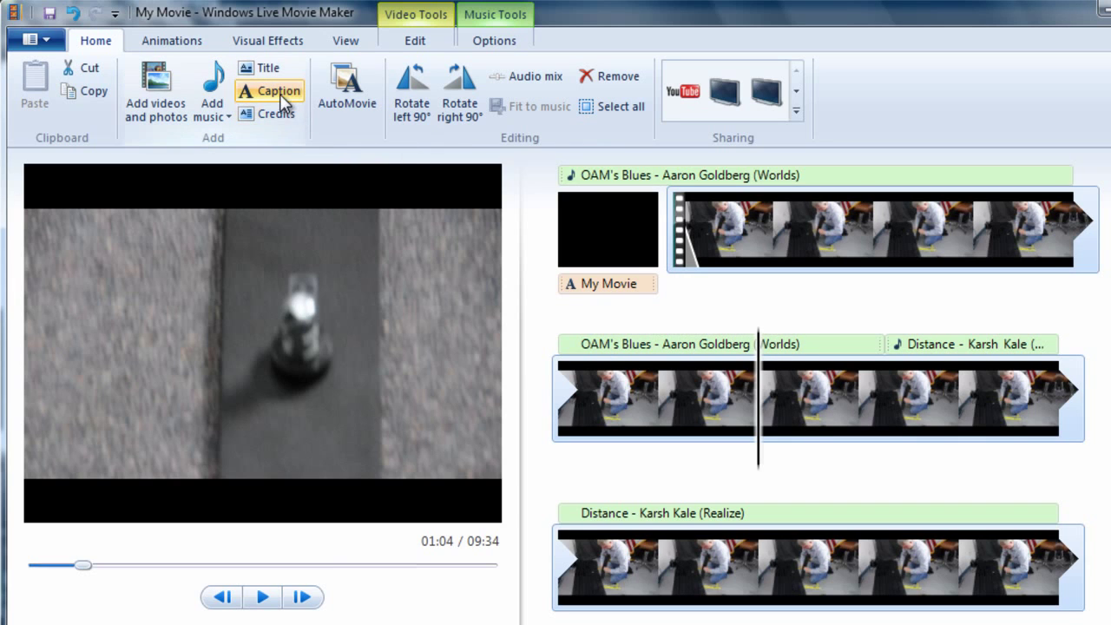
Add a caption reading 'Name' at the start of the first video clip.
{"action": "left_click", "coordinate": [742, 232]}
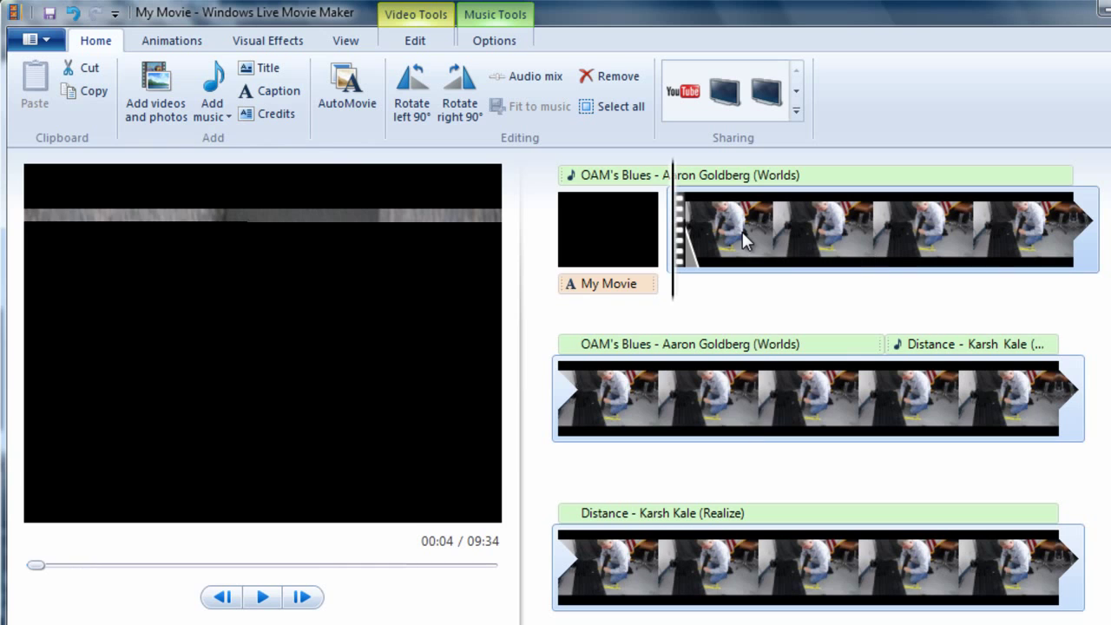
{"action": "left_click", "coordinate": [272, 91]}
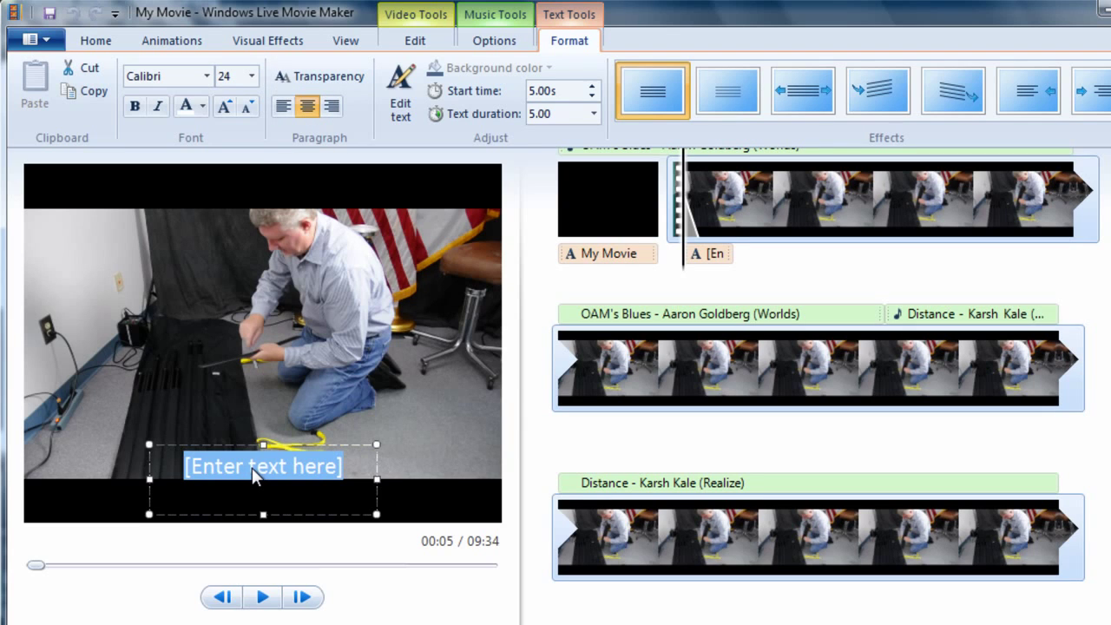
{"action": "type", "text": "Name"}
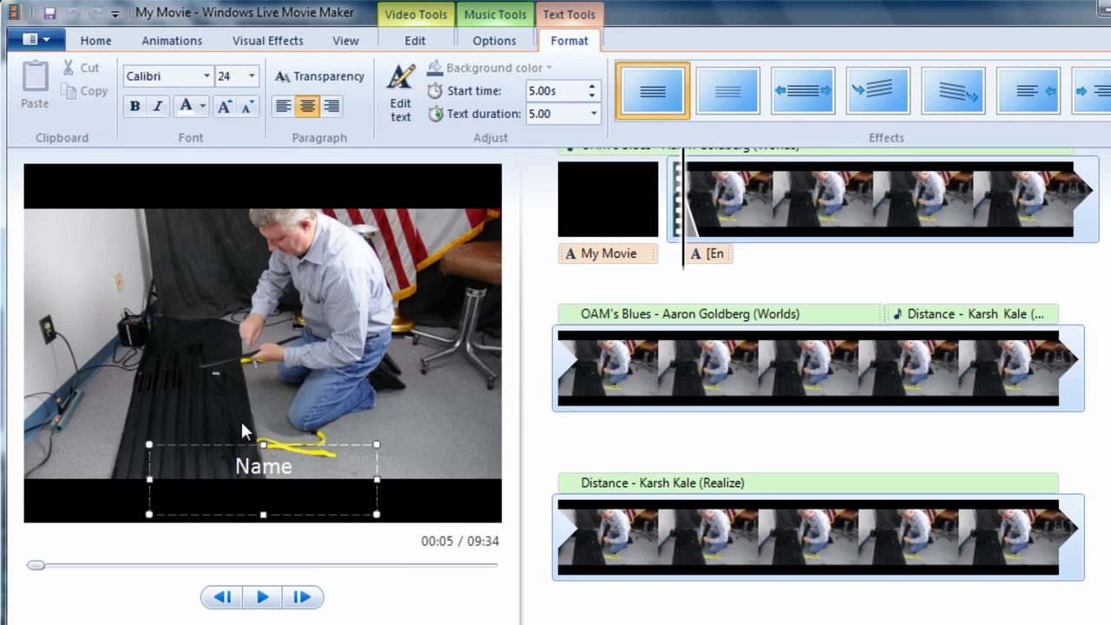
{"action": "left_click", "coordinate": [446, 460]}
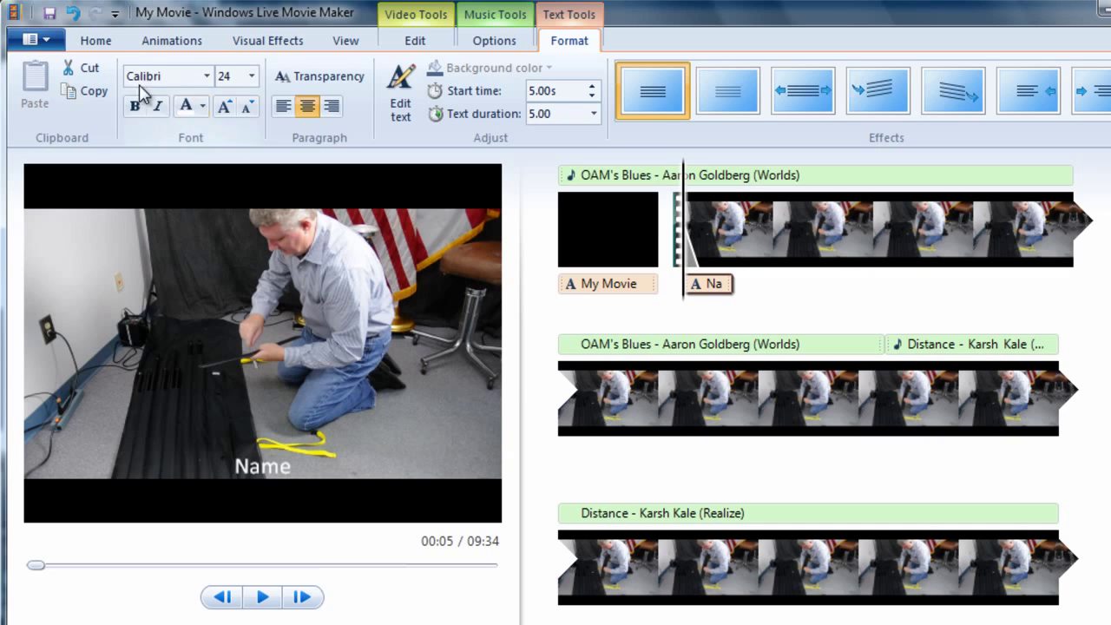
{"action": "left_click", "coordinate": [96, 40]}
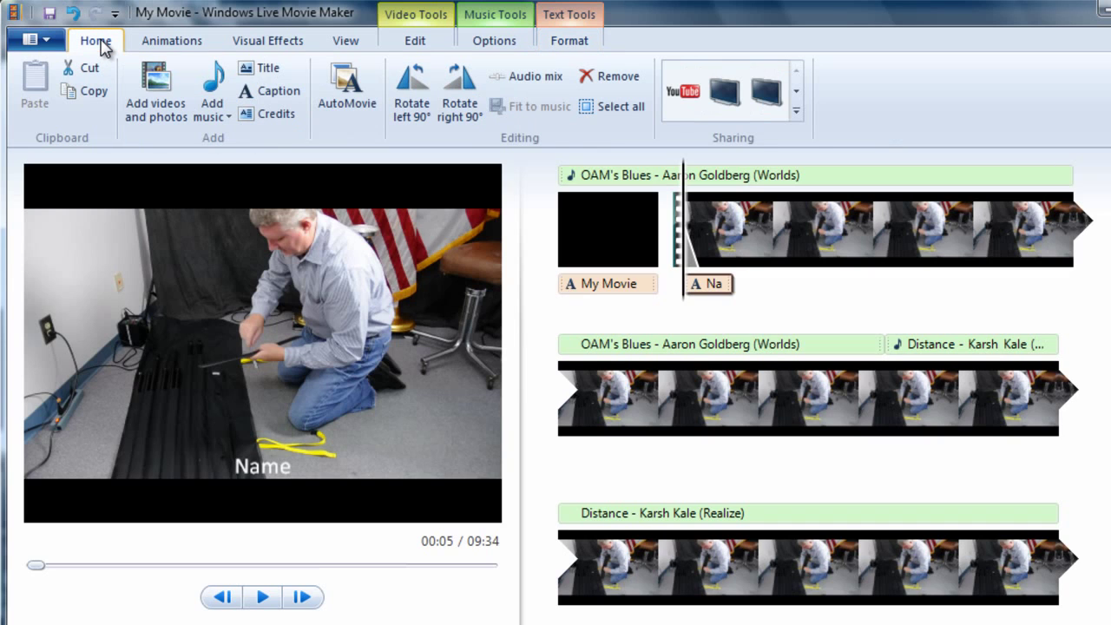
Set the project aspect ratio to Widescreen (16:9).
{"action": "left_click", "coordinate": [430, 47]}
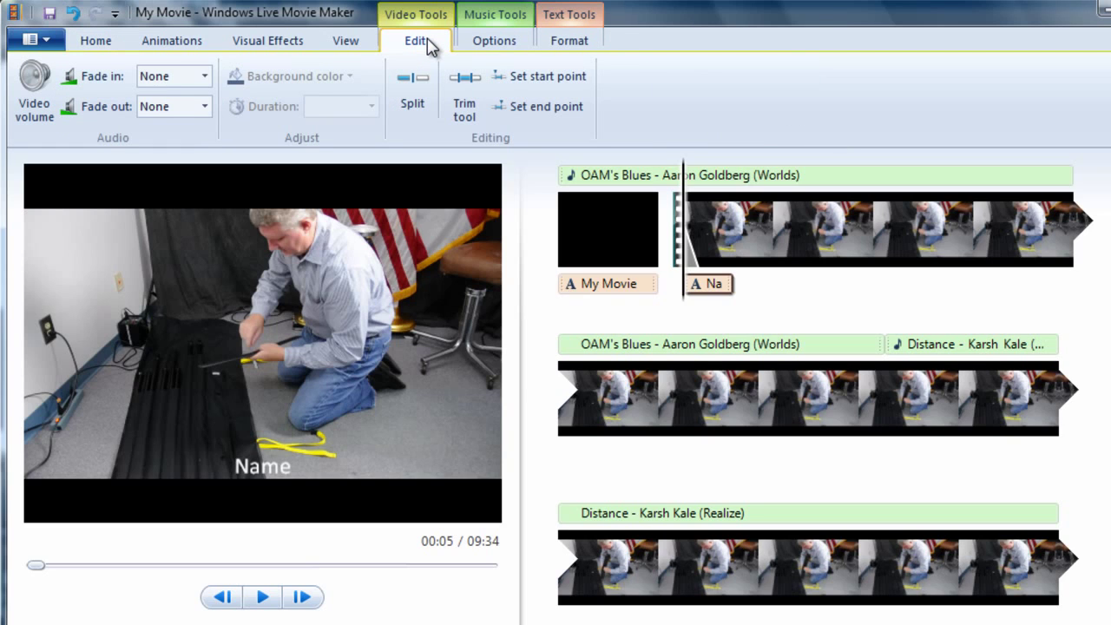
{"action": "left_click", "coordinate": [349, 42]}
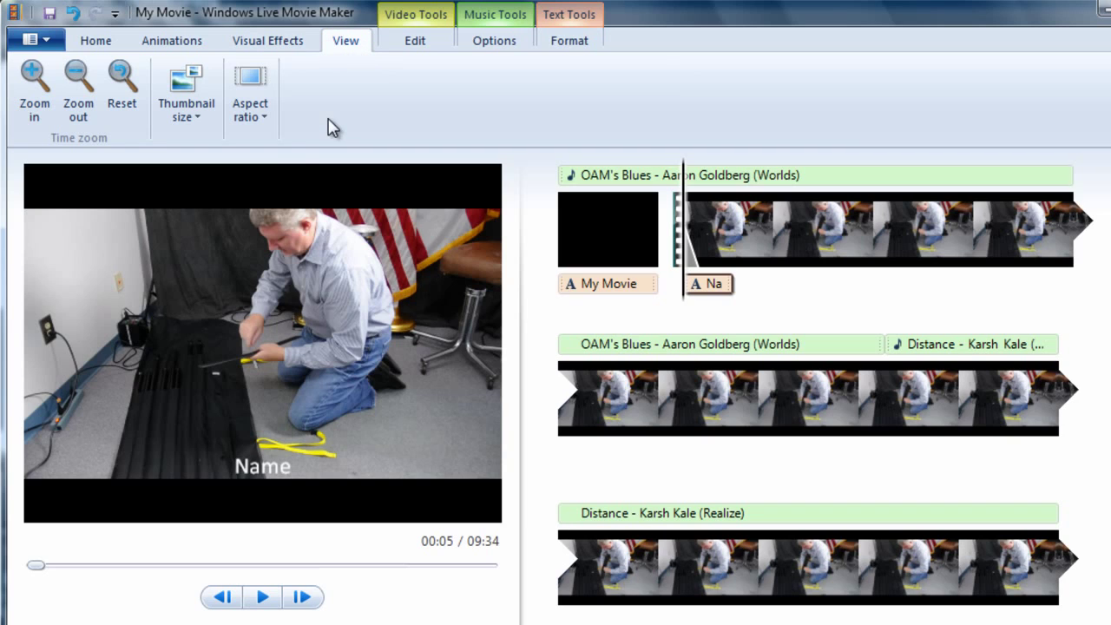
{"action": "left_click", "coordinate": [265, 122]}
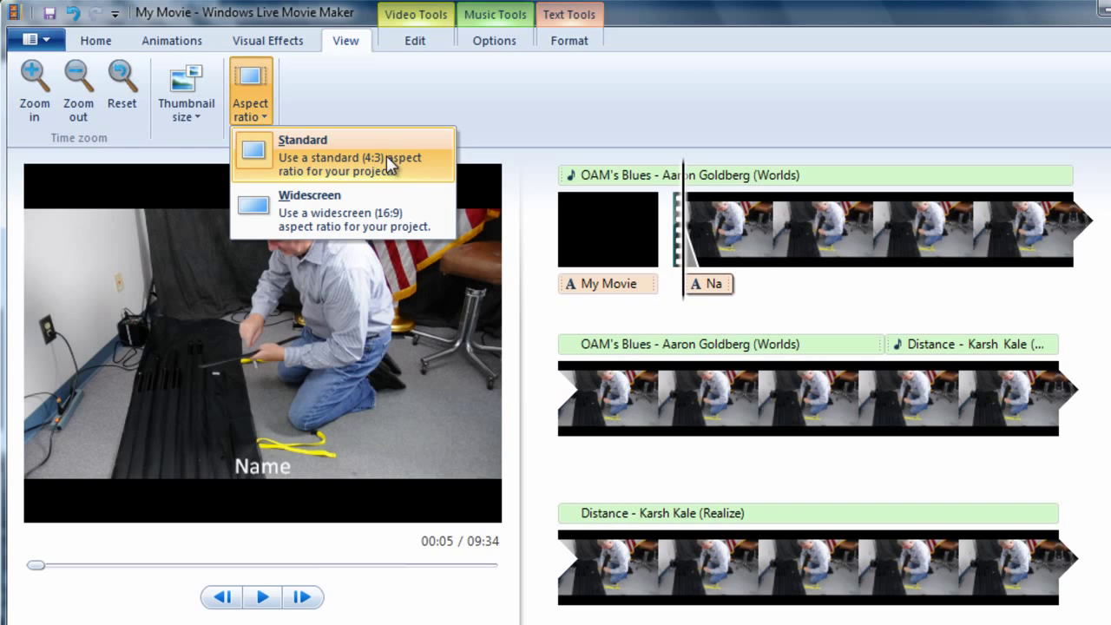
{"action": "left_click", "coordinate": [262, 212]}
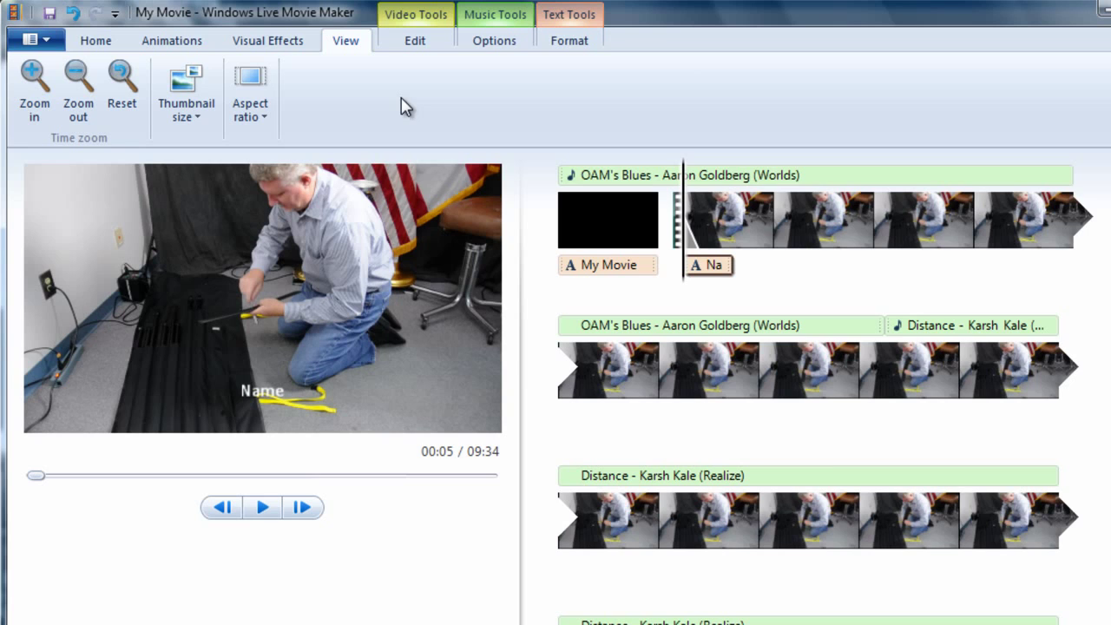
{"action": "mouse_move", "coordinate": [752, 218]}
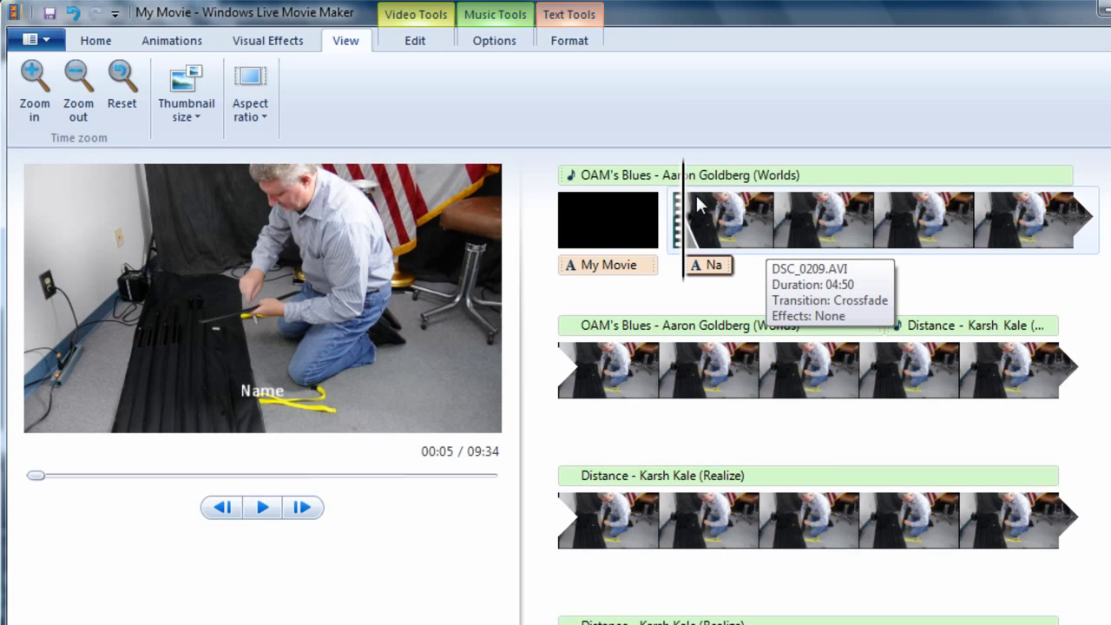
Browse the Home sharing gallery from YouTube to the 480p and 720p formats and back.
{"action": "left_click", "coordinate": [97, 41]}
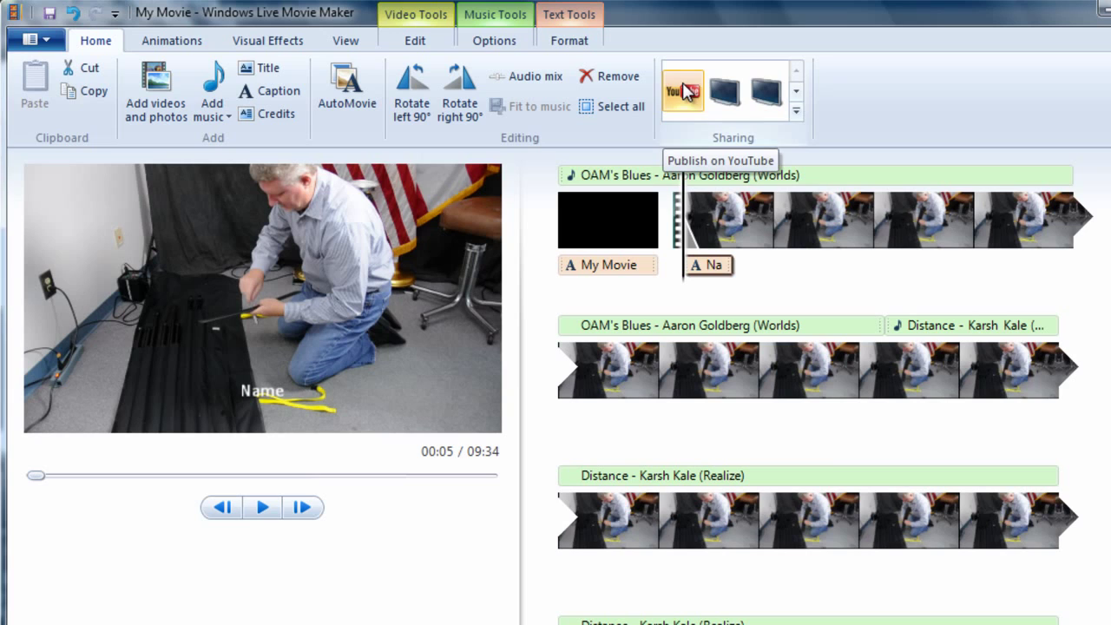
{"action": "left_click", "coordinate": [796, 91]}
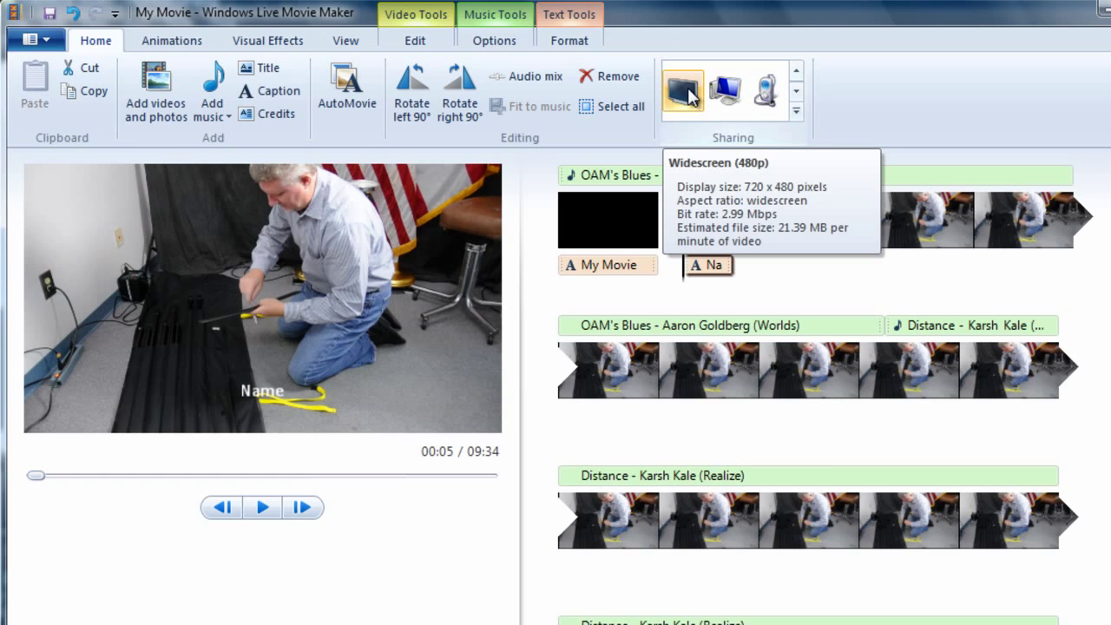
{"action": "left_click", "coordinate": [796, 90]}
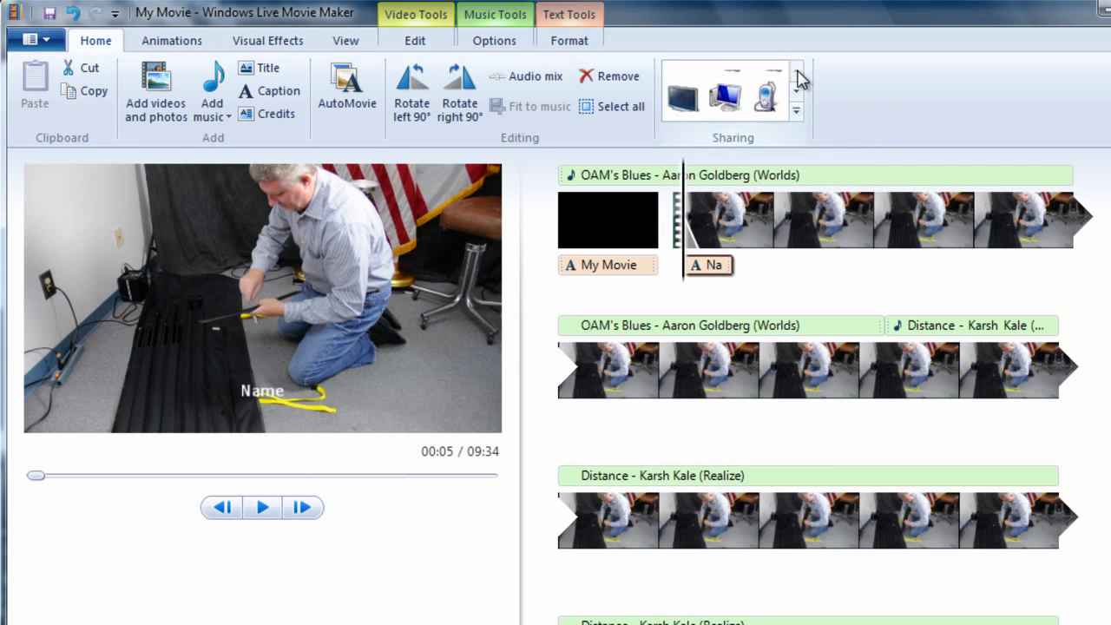